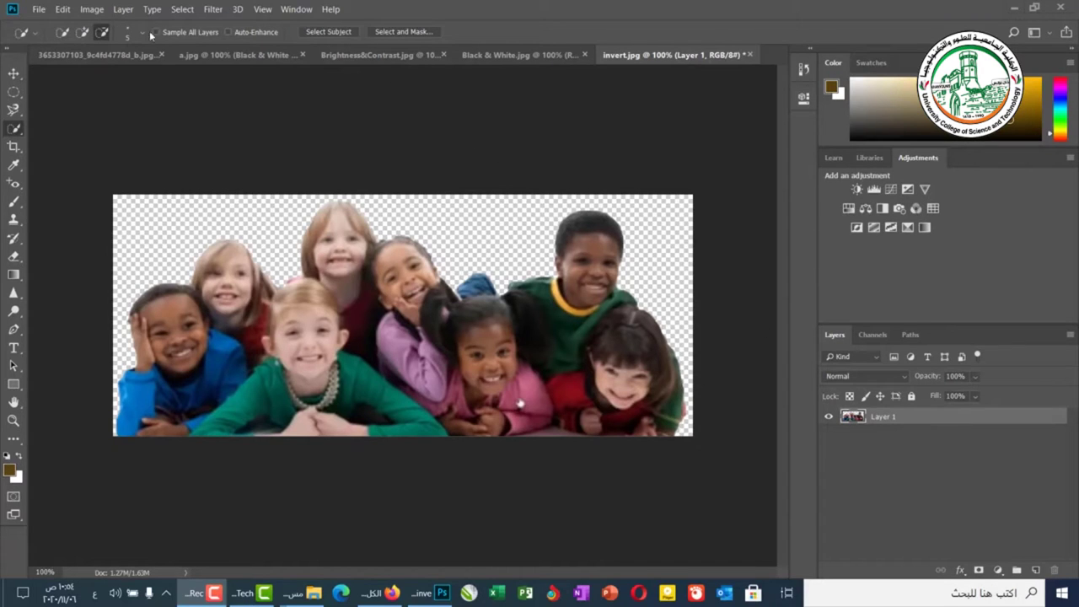
{"action": "left_click", "coordinate": [93, 9]}
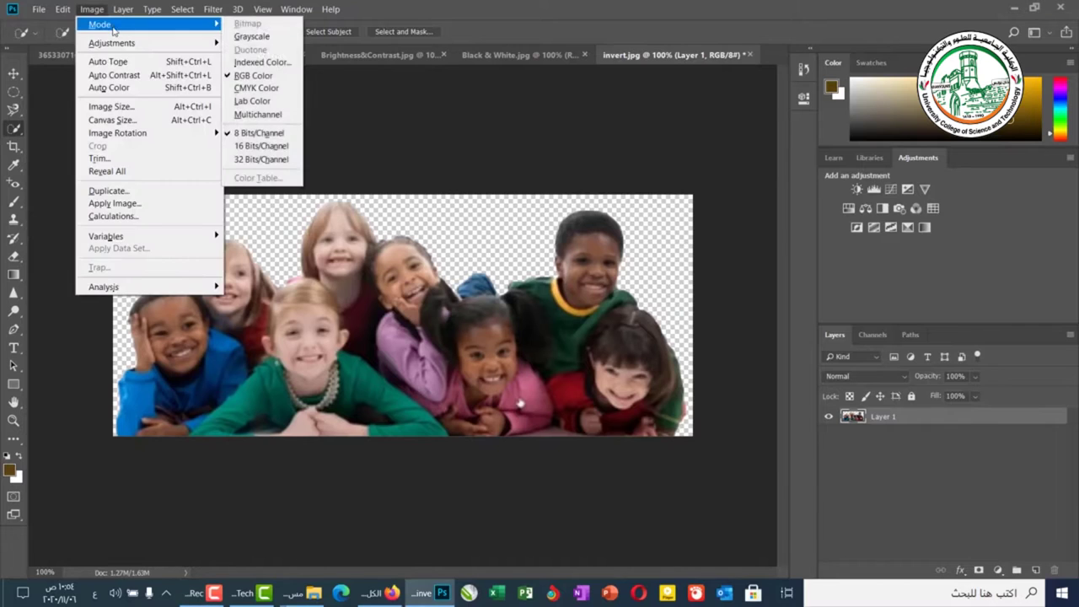
{"action": "mouse_move", "coordinate": [113, 42]}
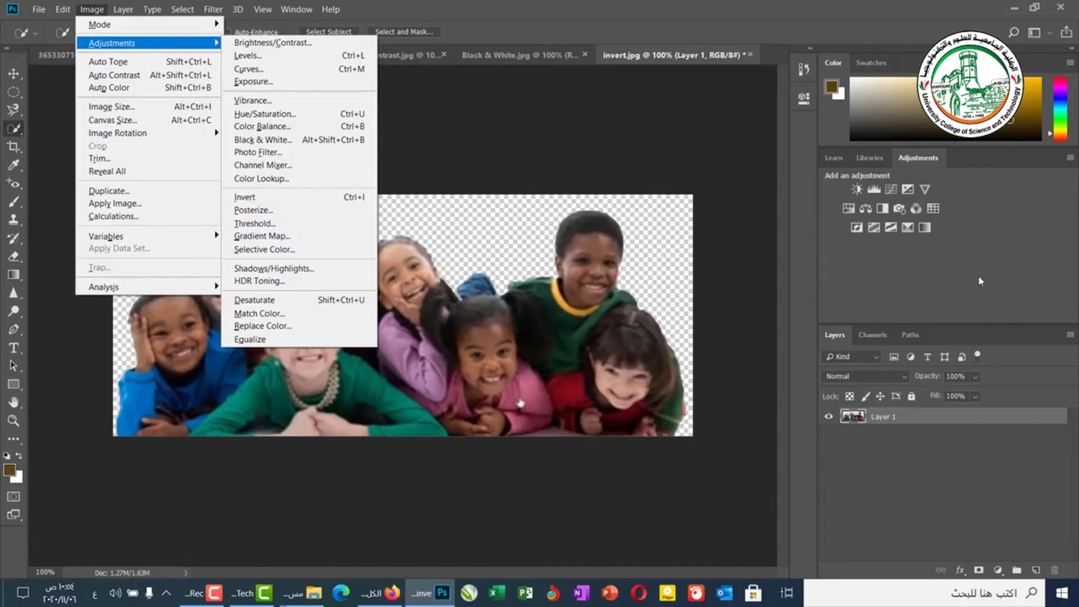
{"action": "left_click", "coordinate": [762, 251]}
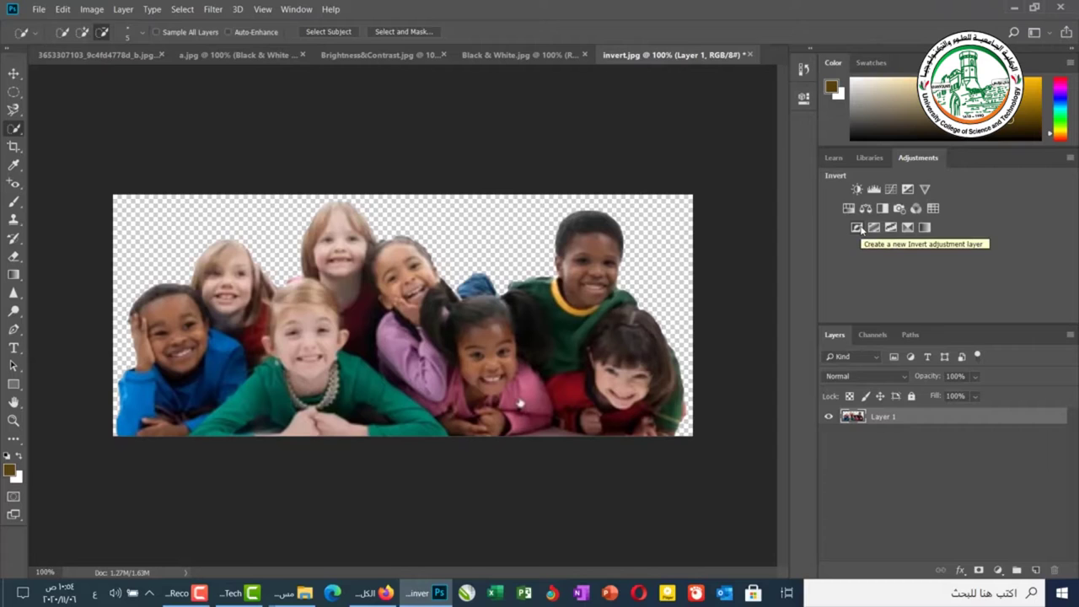
Duplicate Layer 1 as Layer 1 copy and add an Invert adjustment layer above the copy.
{"action": "right_click", "coordinate": [895, 425]}
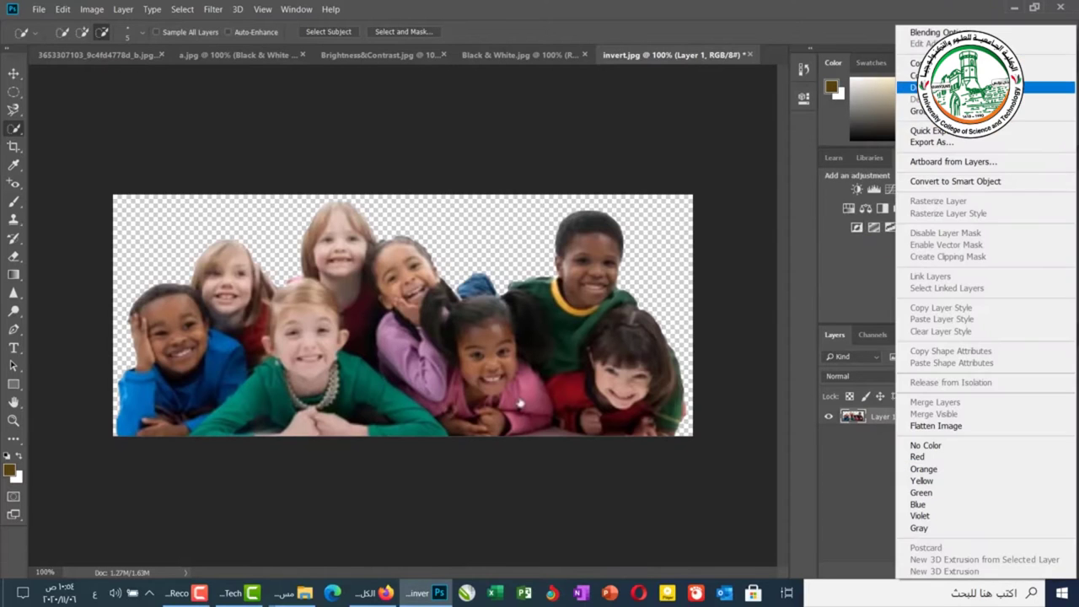
{"action": "left_click", "coordinate": [919, 87]}
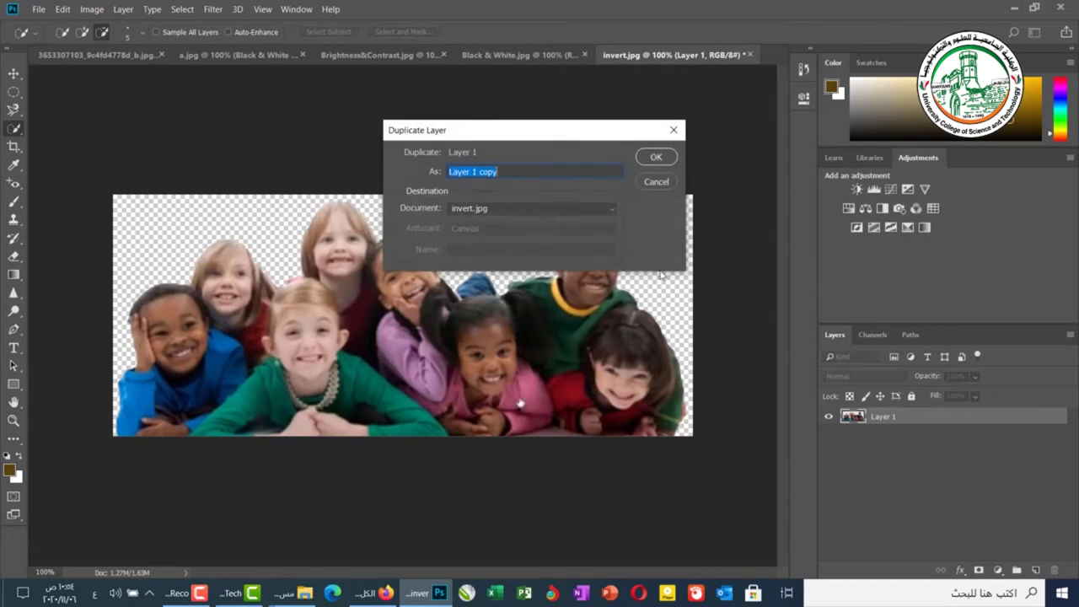
{"action": "left_click", "coordinate": [655, 162]}
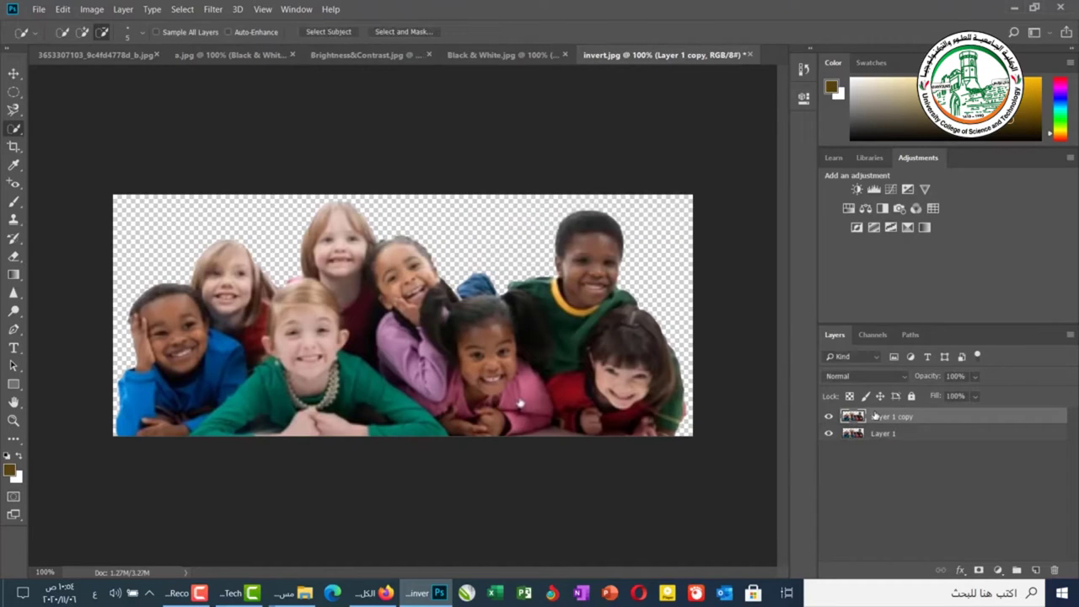
{"action": "left_click", "coordinate": [856, 228]}
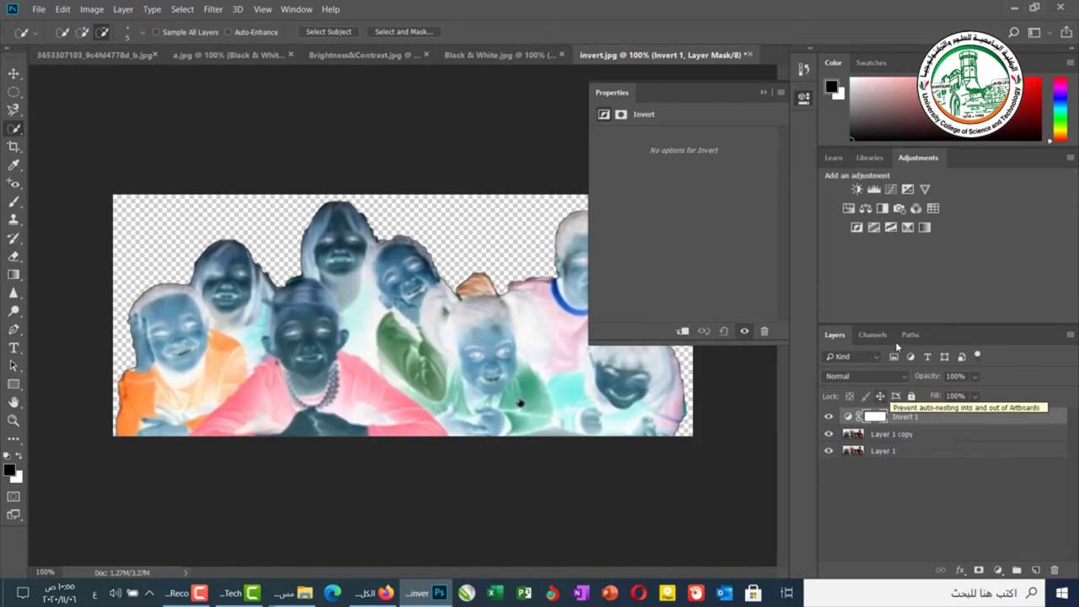
Add a Curves adjustment layer, hide the Invert layer and reverse the RGB curve so its endpoints swap between black and white.
{"action": "left_click", "coordinate": [890, 190]}
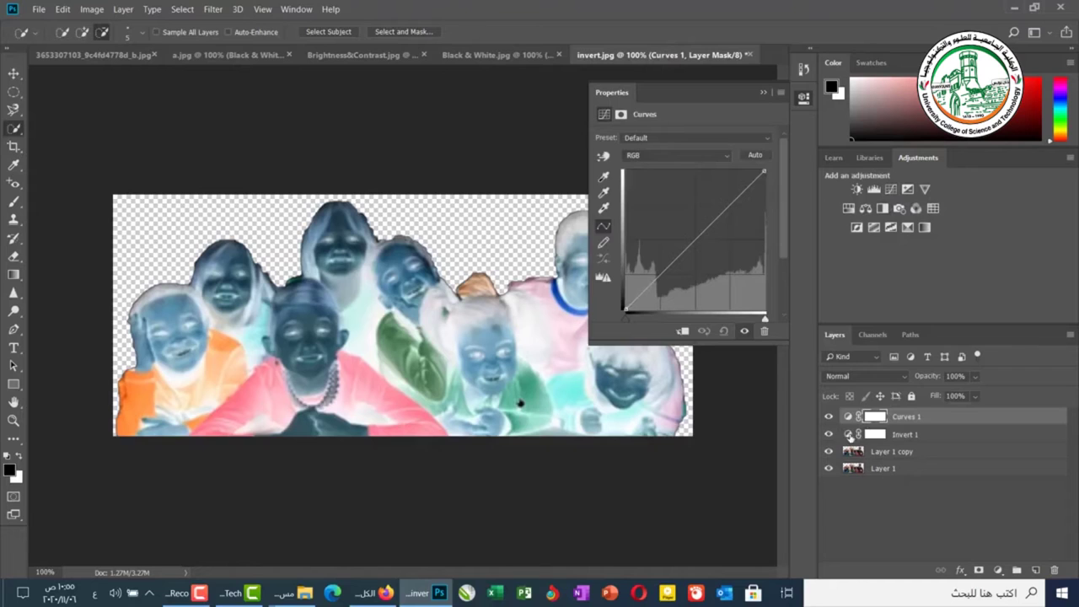
{"action": "left_click", "coordinate": [829, 434]}
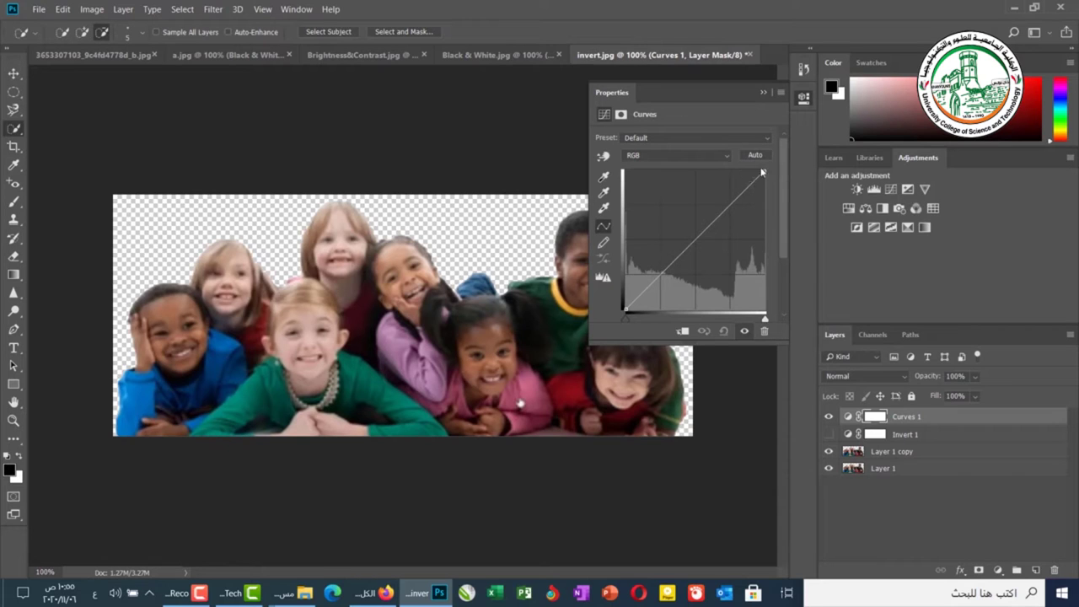
{"action": "left_click_drag", "start_coordinate": [763, 171], "coordinate": [761, 311]}
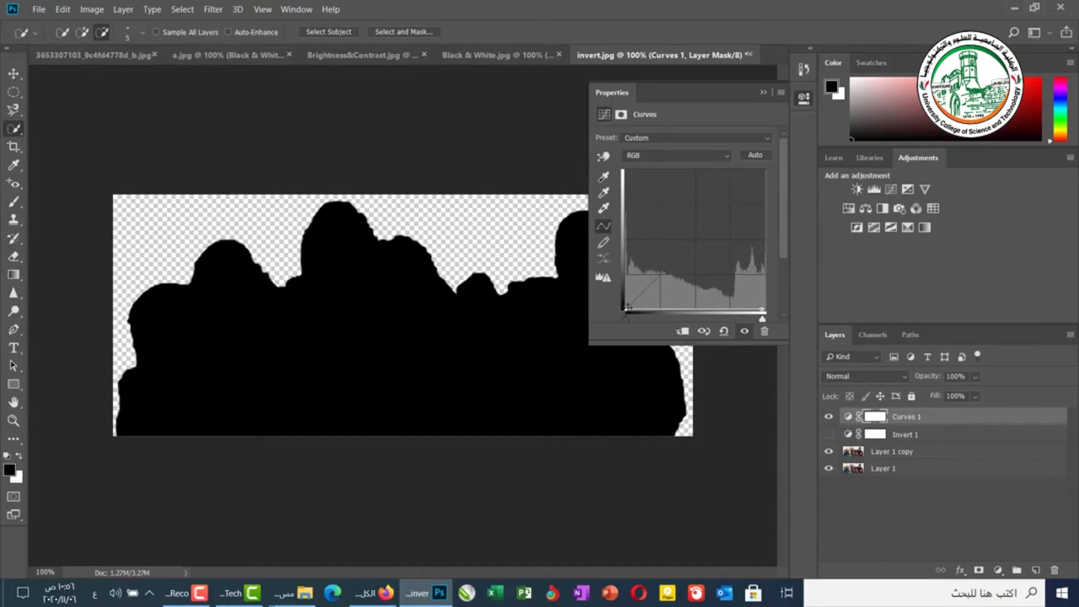
{"action": "left_click_drag", "start_coordinate": [627, 308], "coordinate": [625, 171]}
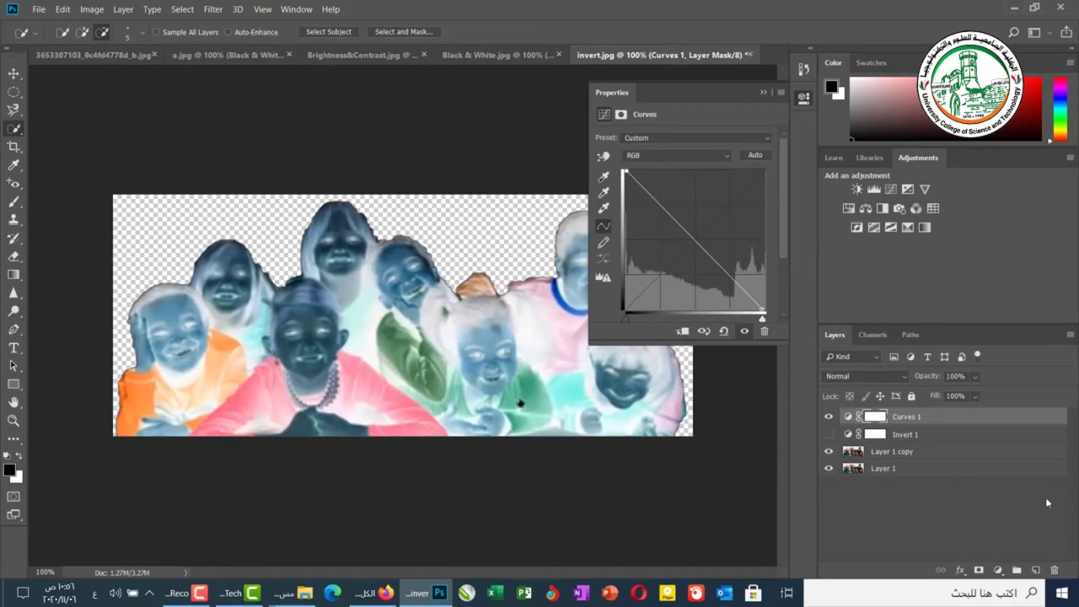
Set the Curves layer's opacity to 26% and its blend mode to Hard Mix.
{"action": "left_click", "coordinate": [975, 377]}
{"action": "left_click_drag", "start_coordinate": [990, 395], "coordinate": [942, 395]}
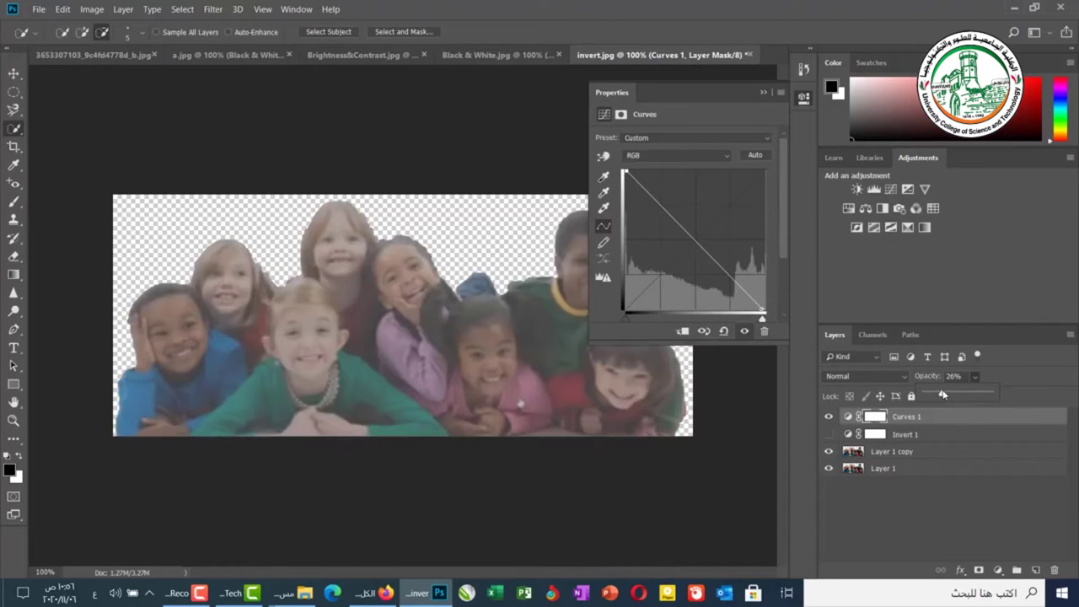
{"action": "left_click", "coordinate": [863, 376]}
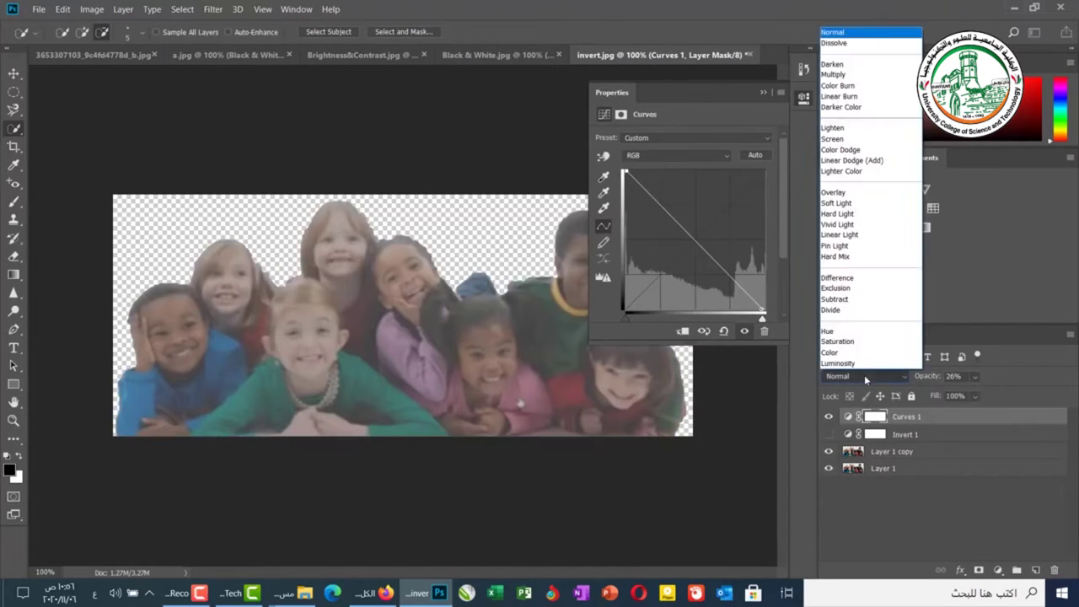
{"action": "left_click", "coordinate": [849, 256]}
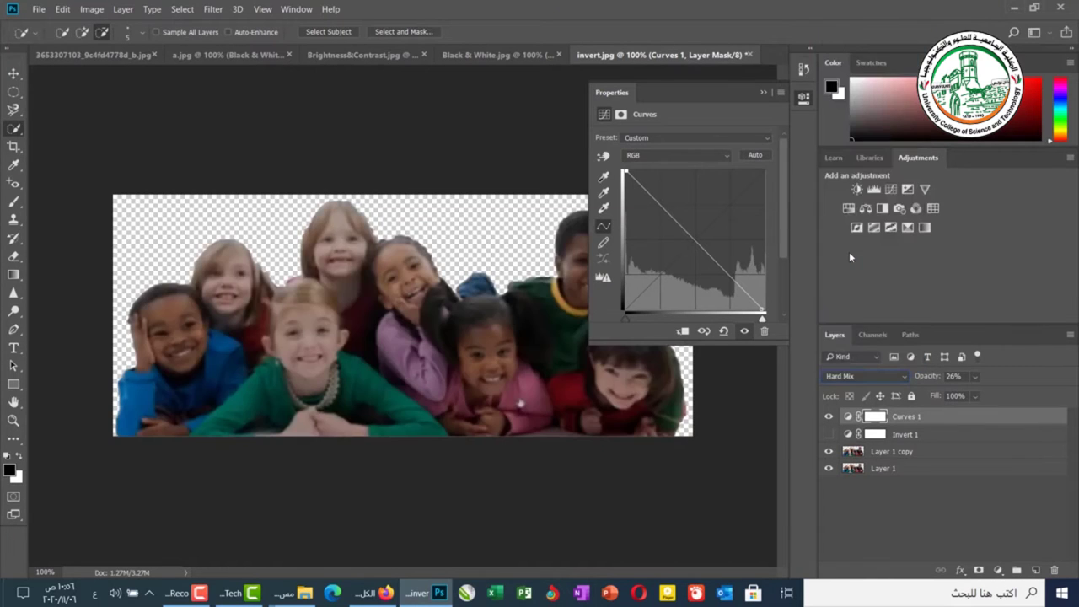
Change the Curves layer's blend mode to Lighten and hide the layer.
{"action": "left_click", "coordinate": [863, 378]}
{"action": "left_click", "coordinate": [851, 132]}
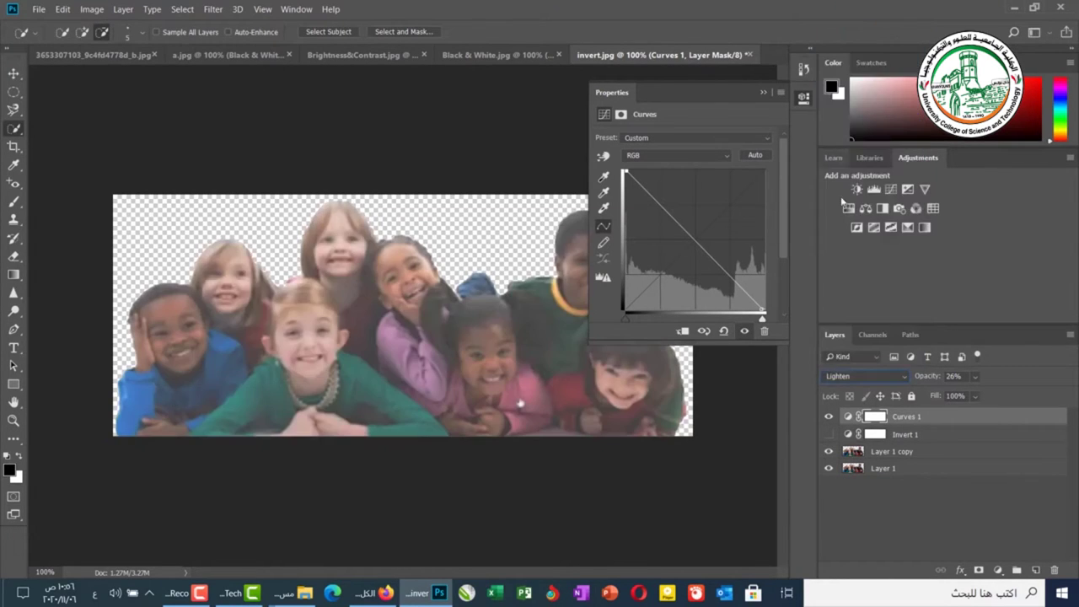
{"action": "left_click", "coordinate": [828, 416]}
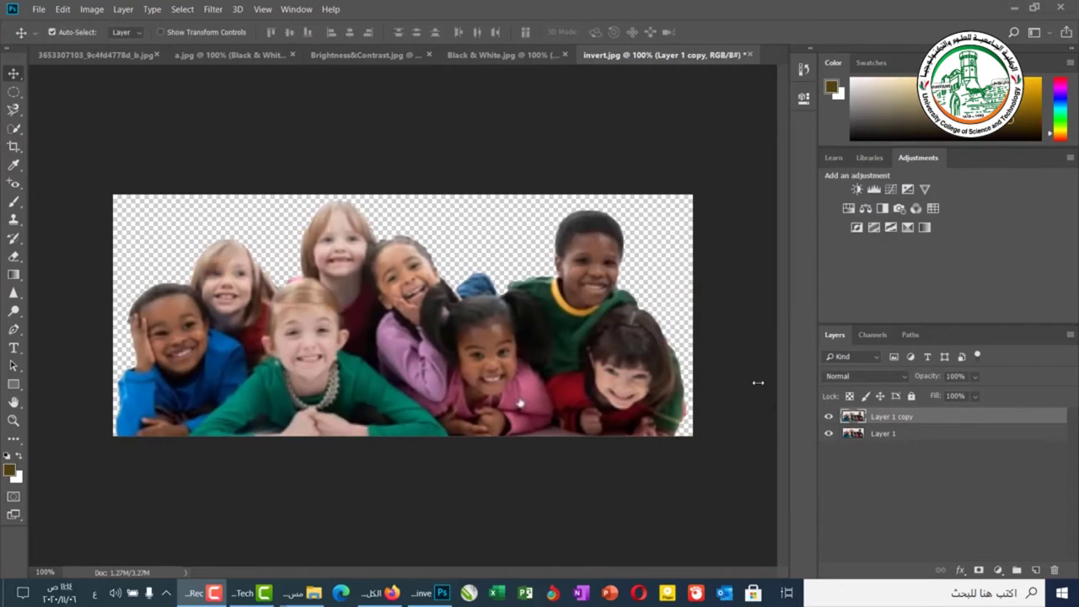
Add a Posterize adjustment layer above Layer 1 copy and reduce its levels to 2.
{"action": "left_click", "coordinate": [873, 228]}
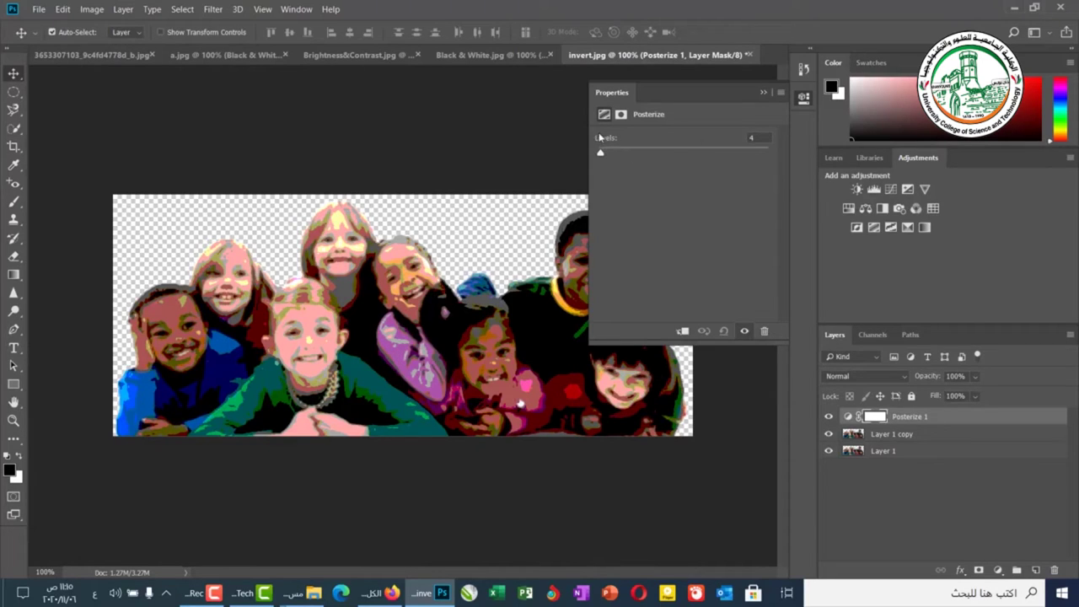
{"action": "key", "text": "Down"}
{"action": "key", "text": "Down"}
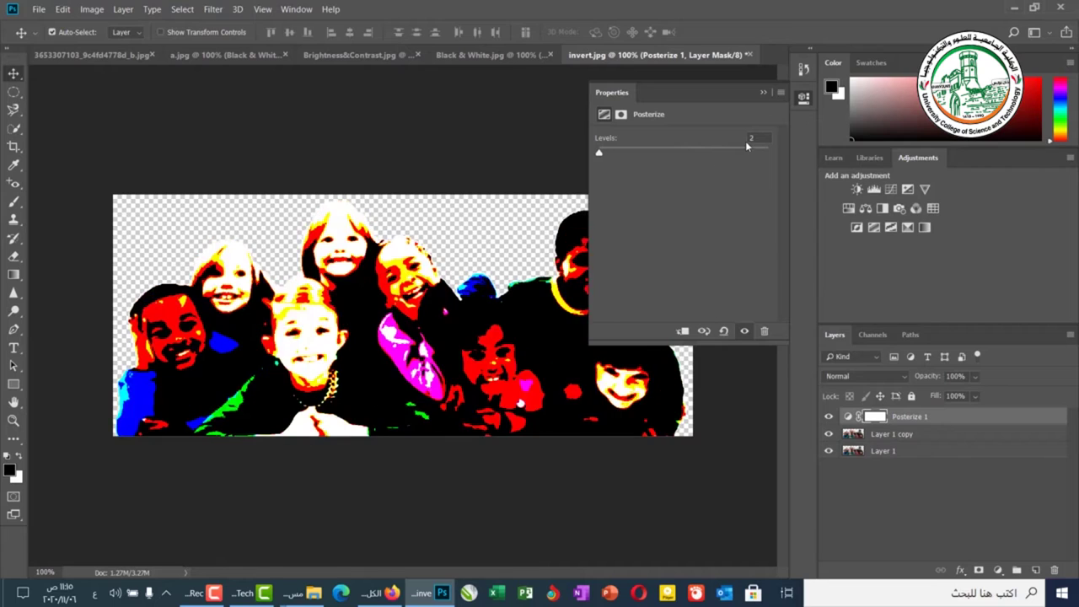
Try to set the Posterize levels to 1.
{"action": "left_click", "coordinate": [748, 139]}
{"action": "type", "text": "1"}
{"action": "key", "text": "Return"}
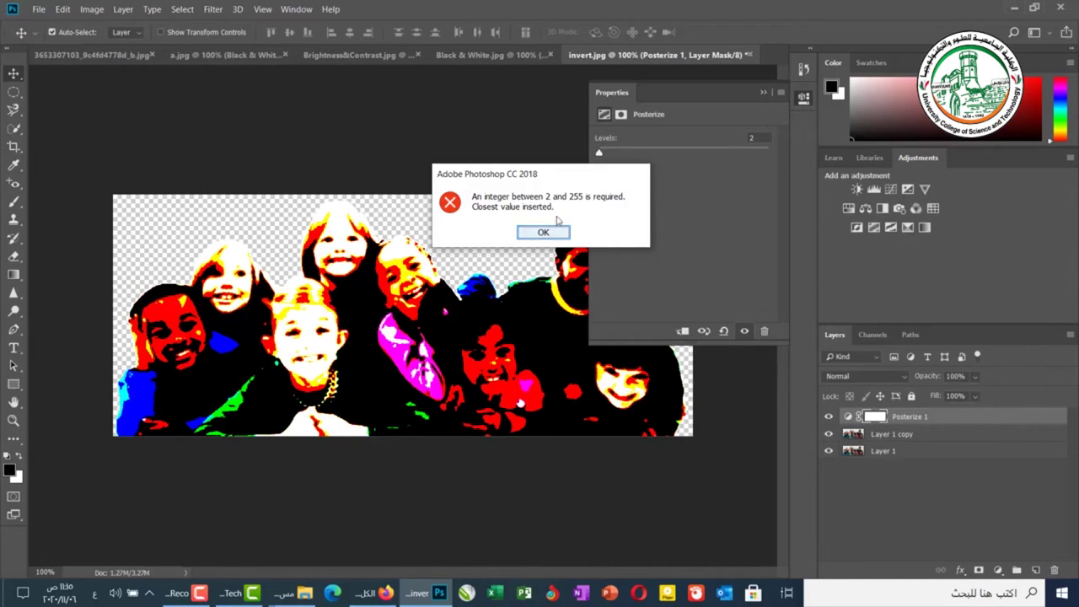
{"action": "key", "text": "Return"}
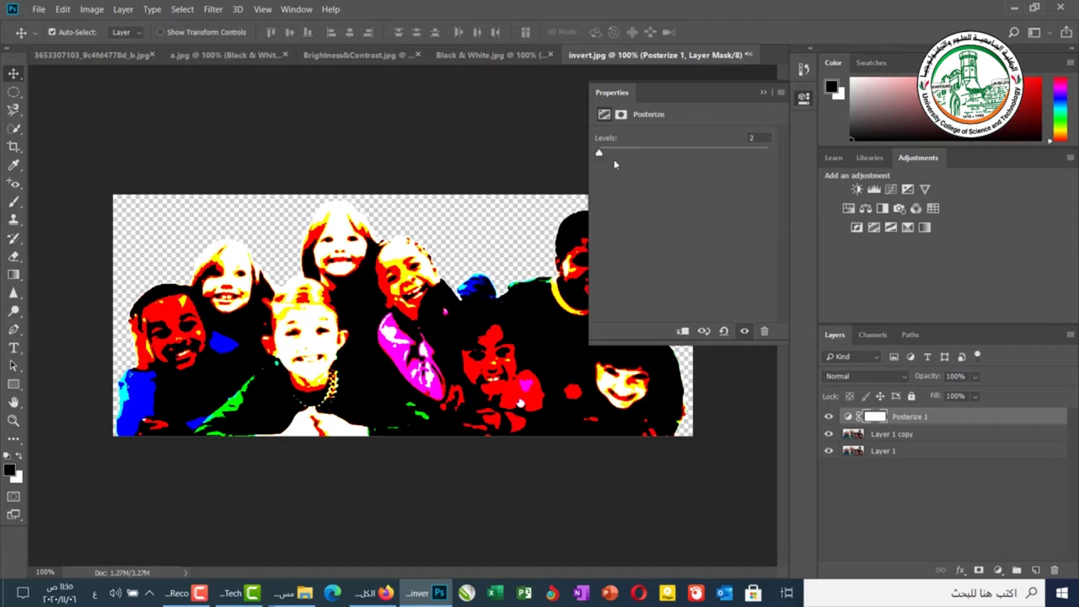
Raise the Posterize levels to 38 and toggle the adjustment layer's visibility to compare the image with the original.
{"action": "left_click_drag", "start_coordinate": [599, 155], "coordinate": [643, 155]}
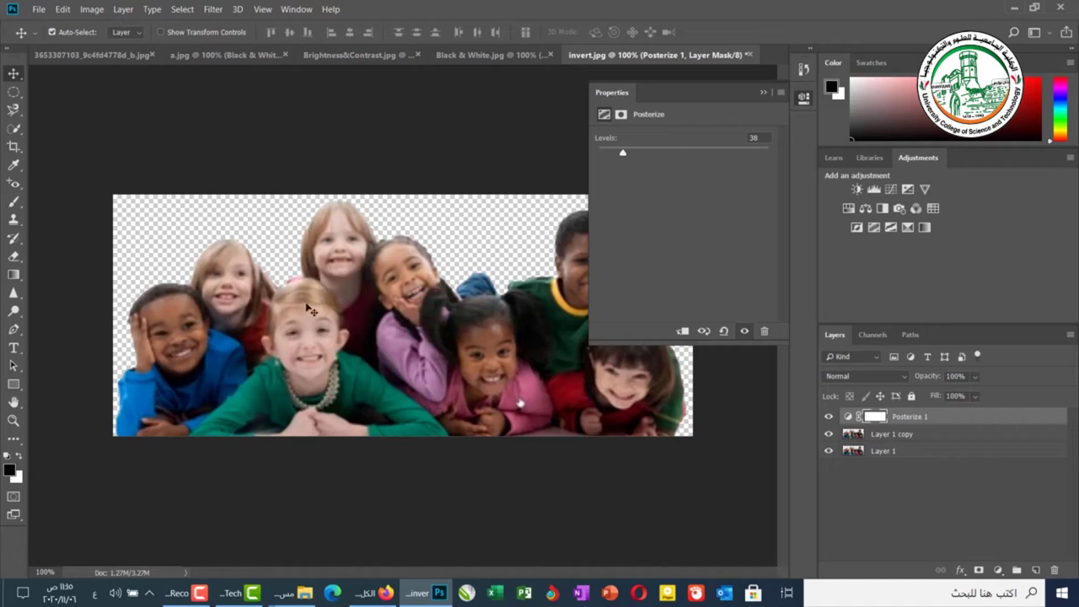
{"action": "left_click", "coordinate": [828, 417]}
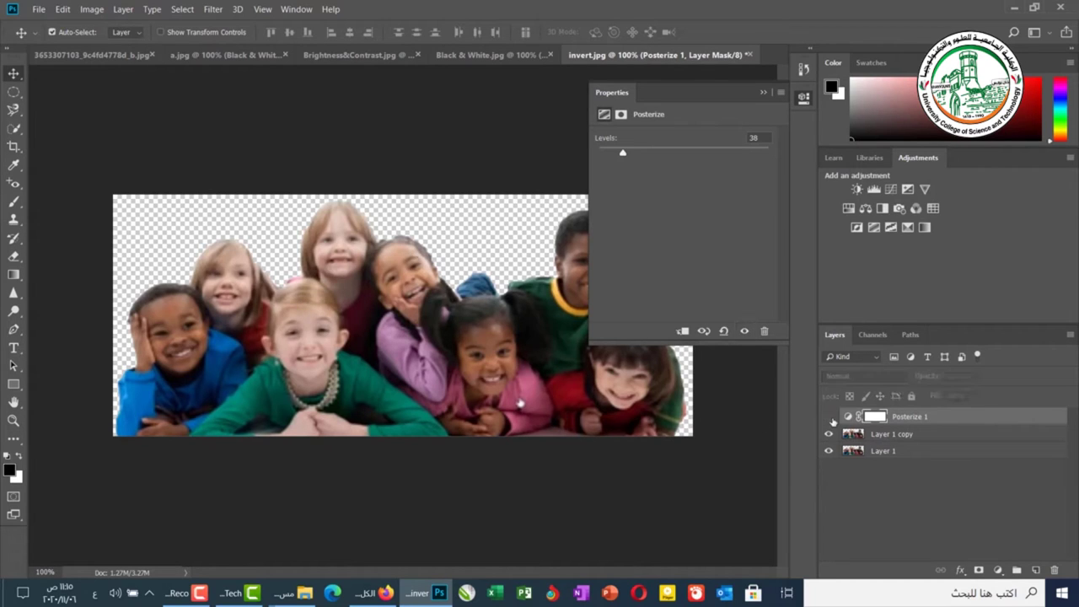
{"action": "left_click", "coordinate": [829, 417]}
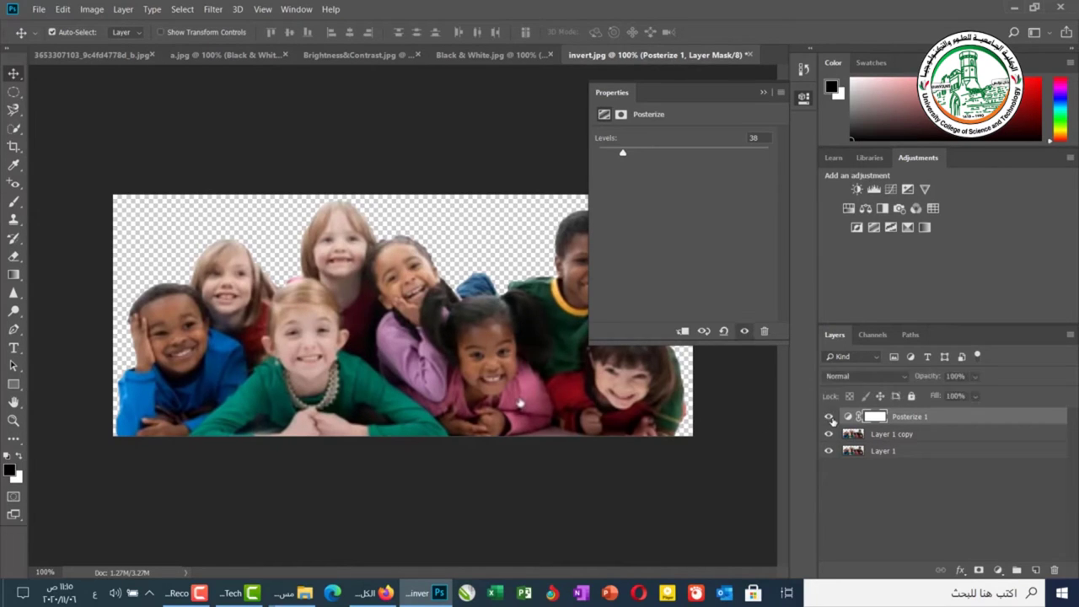
{"action": "left_click", "coordinate": [829, 418]}
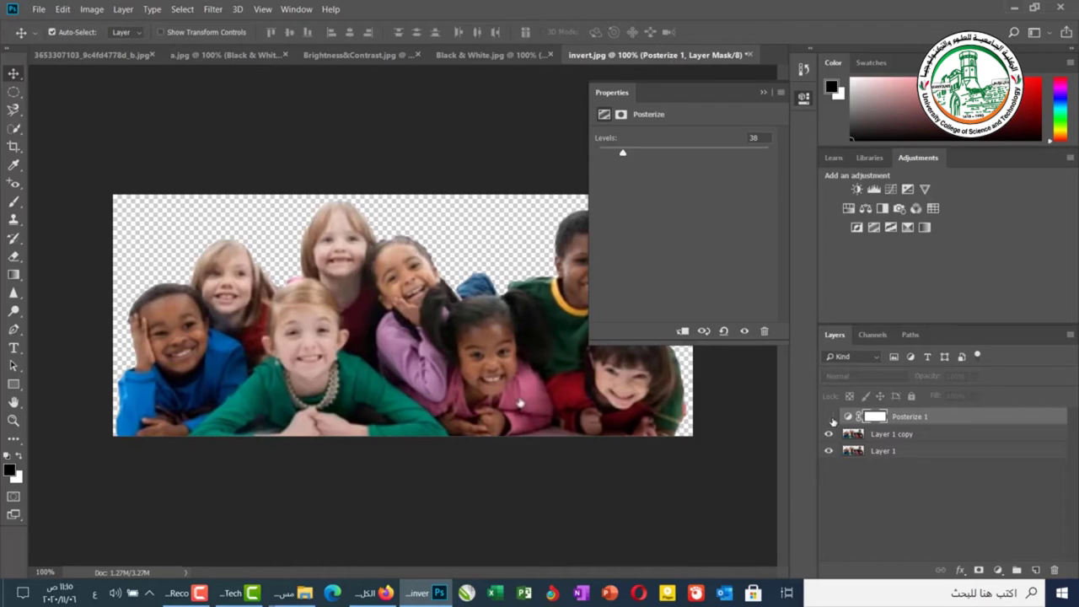
{"action": "left_click", "coordinate": [829, 417]}
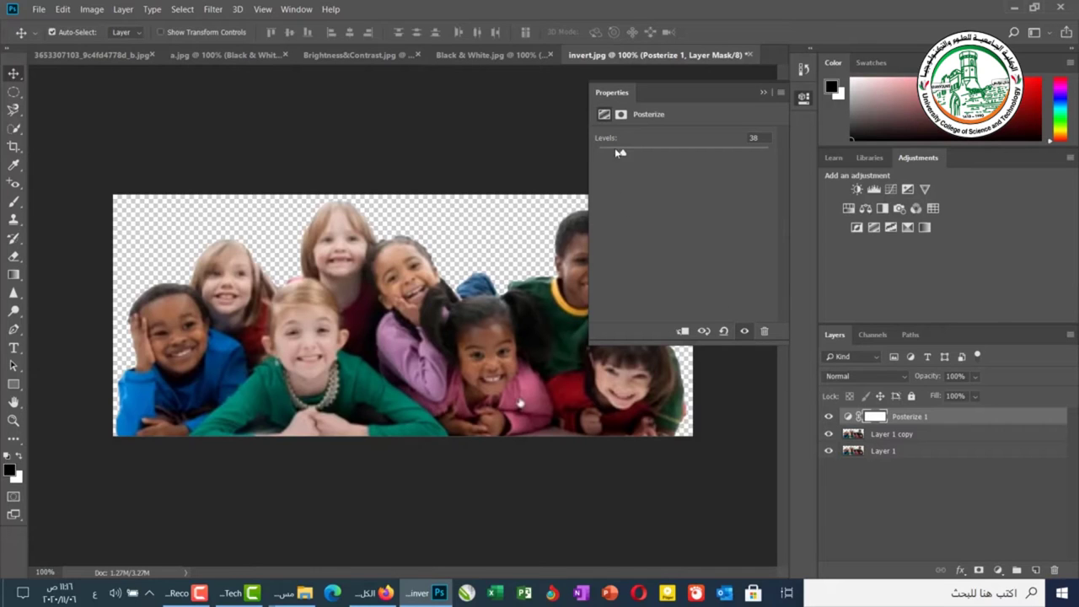
Reduce the Posterize levels again, setting the value to 2.
{"action": "left_click_drag", "start_coordinate": [609, 155], "coordinate": [606, 155]}
{"action": "left_click_drag", "start_coordinate": [606, 155], "coordinate": [604, 155]}
{"action": "left_click", "coordinate": [750, 138]}
{"action": "type", "text": "2"}
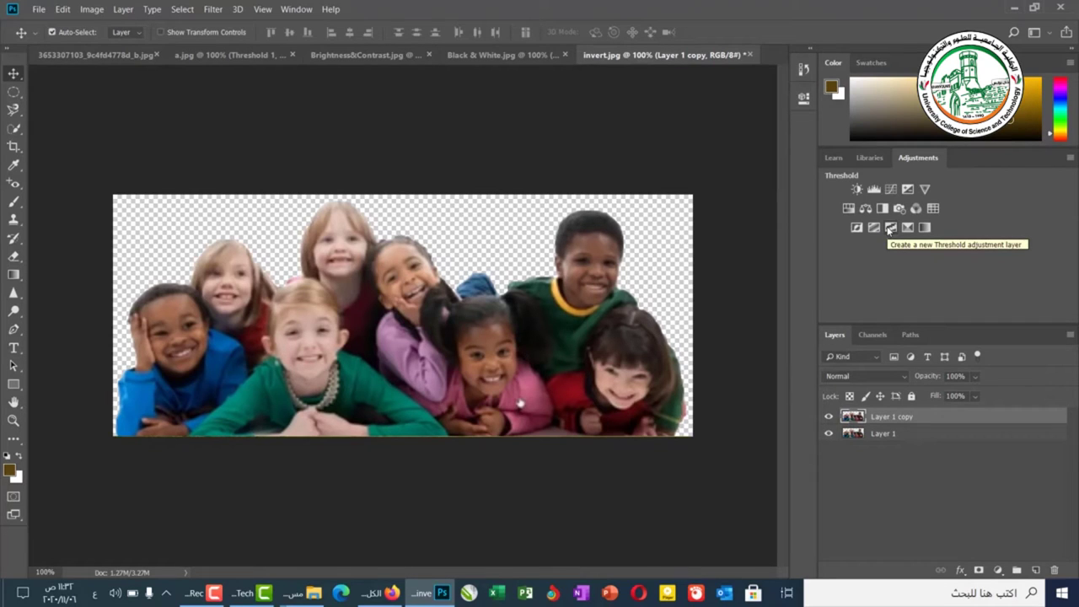
Add a Threshold adjustment layer above Layer 1 copy, raise its level to 255 and bring it back to about the middle of the range.
{"action": "left_click", "coordinate": [890, 228]}
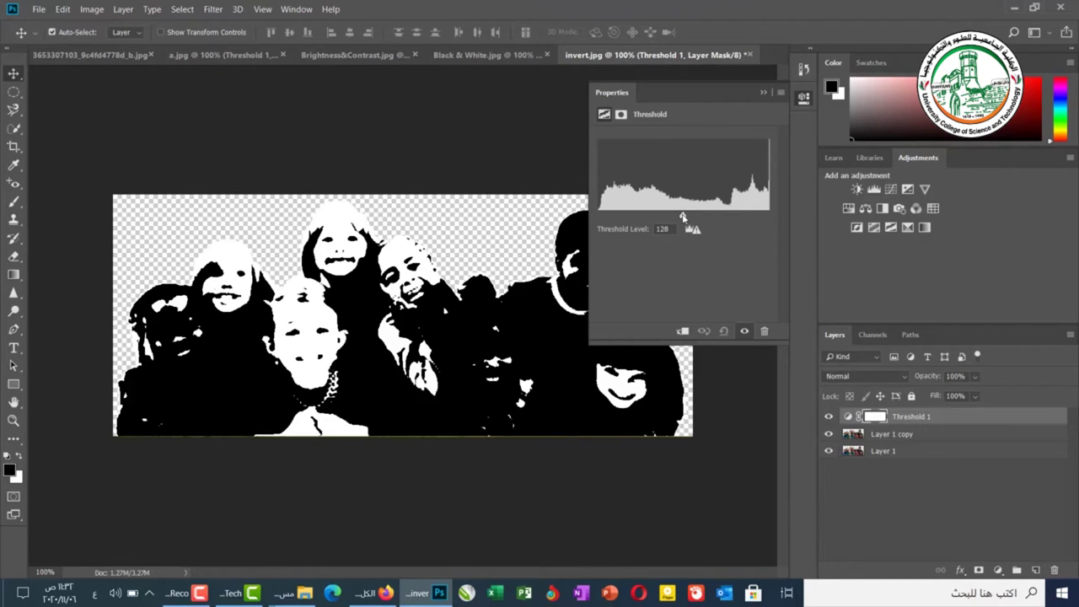
{"action": "left_click_drag", "start_coordinate": [682, 218], "coordinate": [769, 227]}
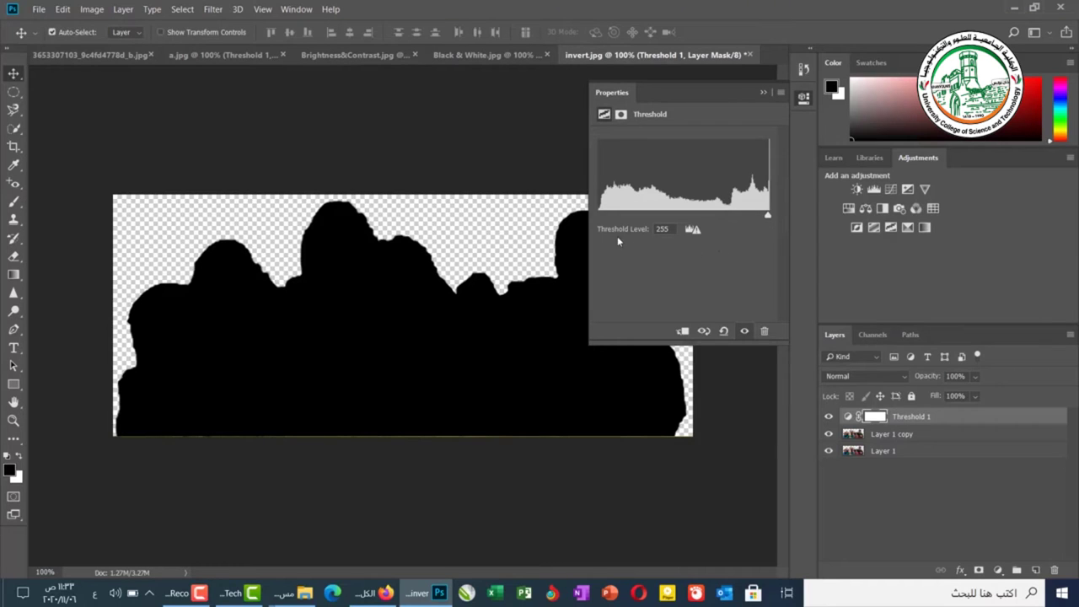
{"action": "left_click_drag", "start_coordinate": [767, 216], "coordinate": [683, 217]}
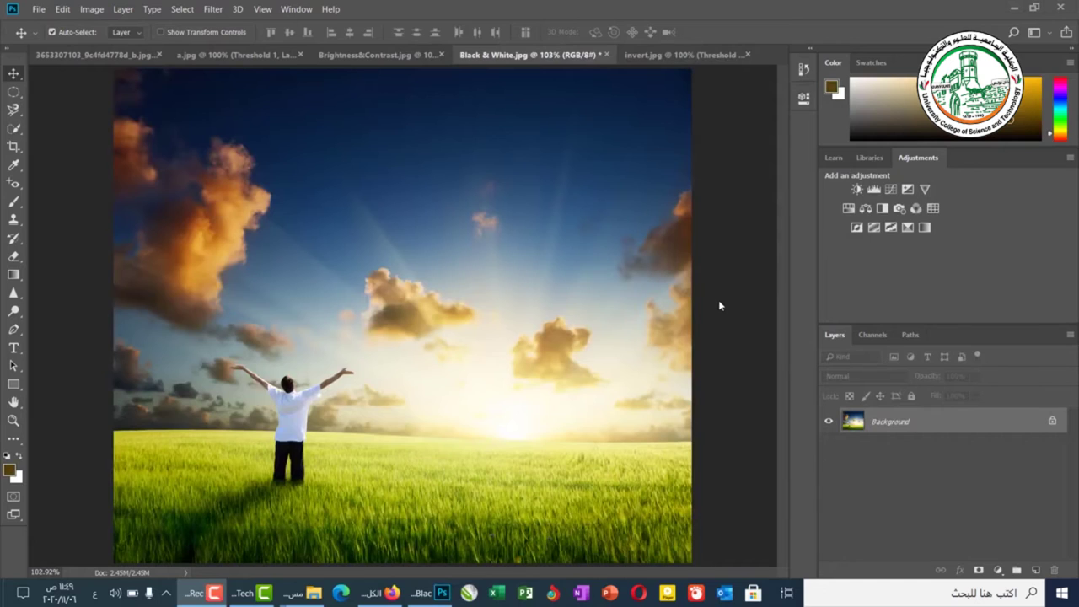
Add a Selective Color adjustment layer to the Black & White.jpg landscape and set Cyan to -100% for the Blues.
{"action": "left_click", "coordinate": [908, 227]}
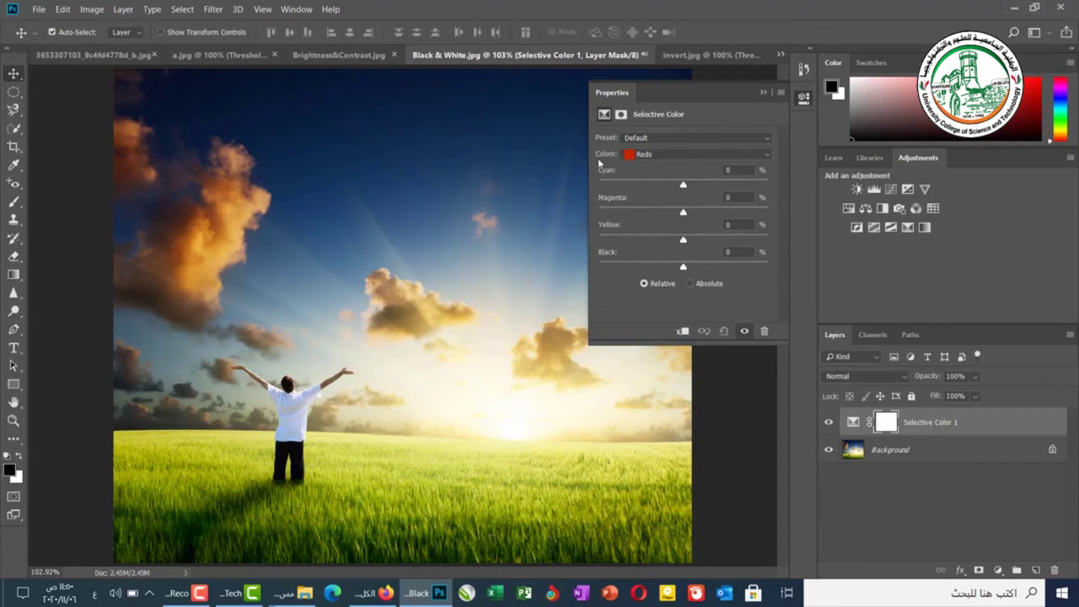
{"action": "left_click", "coordinate": [665, 155]}
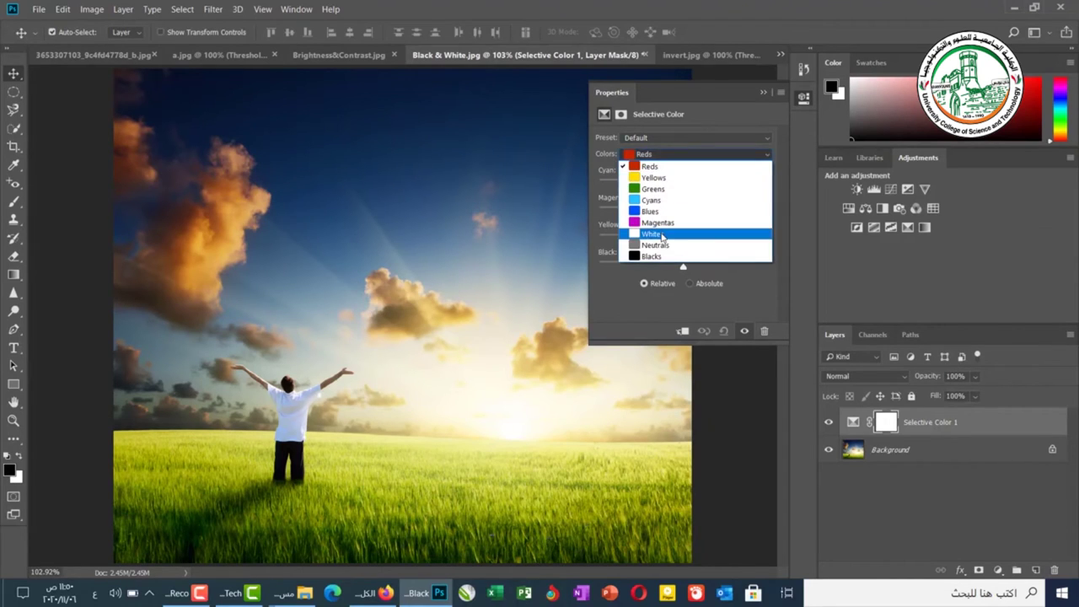
{"action": "left_click", "coordinate": [651, 211]}
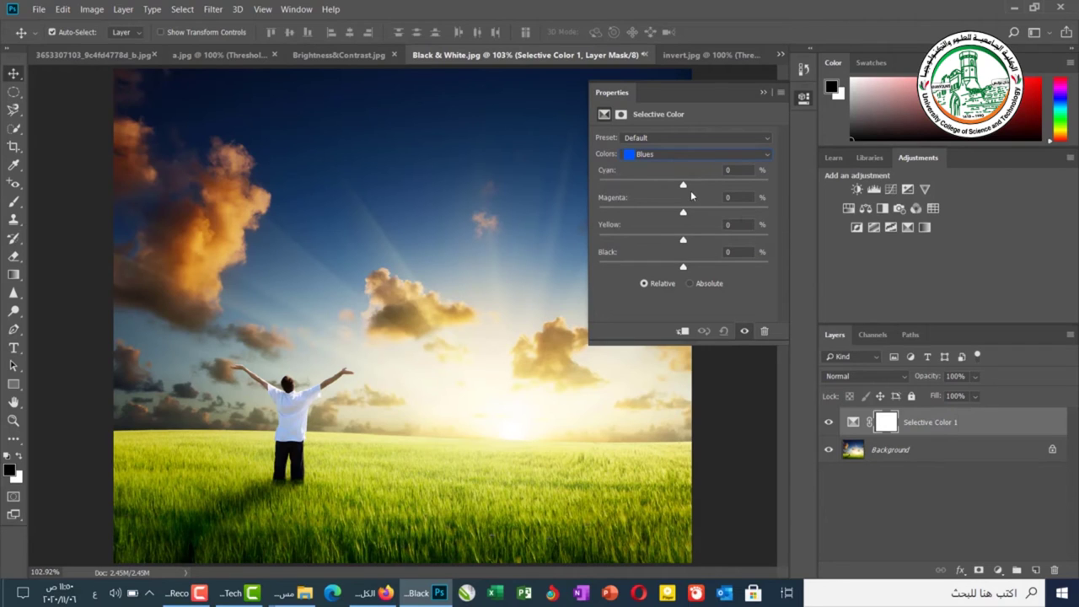
{"action": "left_click_drag", "start_coordinate": [684, 186], "coordinate": [773, 182]}
{"action": "left_click_drag", "start_coordinate": [770, 187], "coordinate": [578, 178]}
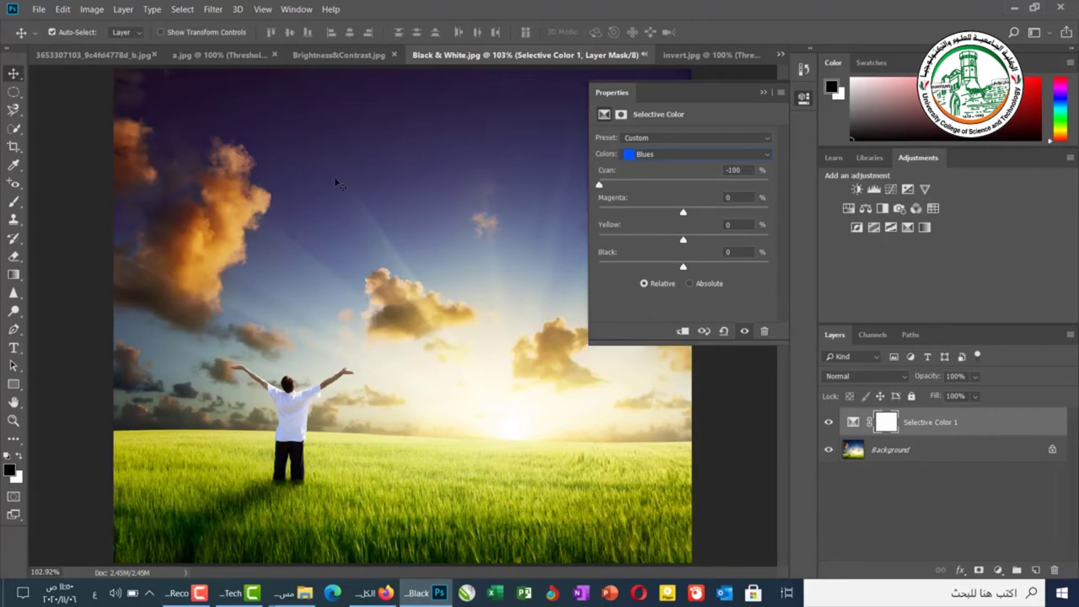
Set the Blues' Magenta to +100%, Yellow to +81% and Black to +100% in the Selective Color adjustment.
{"action": "left_click_drag", "start_coordinate": [683, 215], "coordinate": [778, 220]}
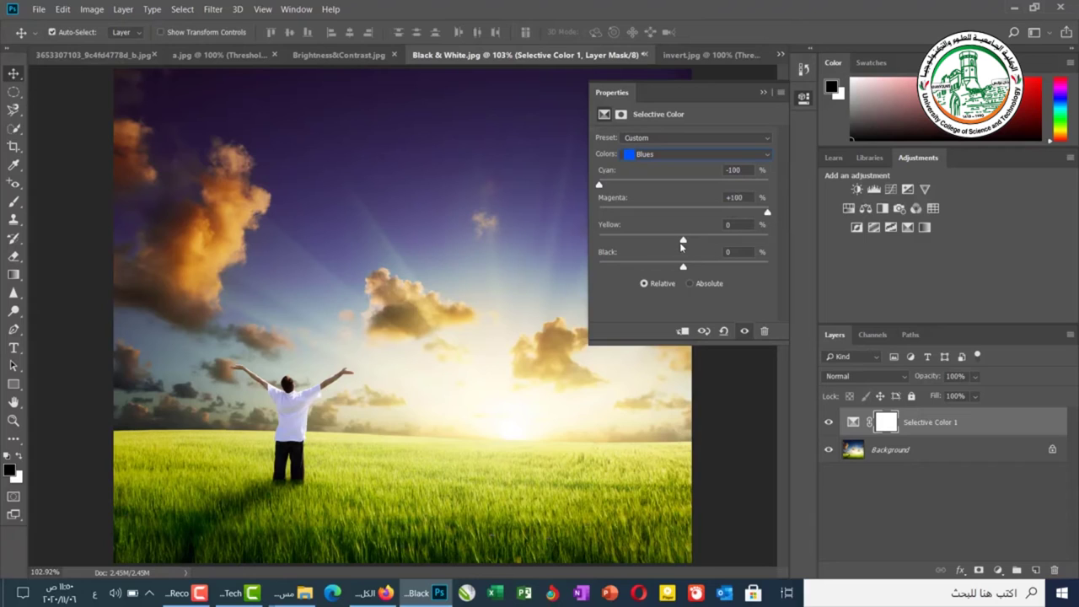
{"action": "left_click_drag", "start_coordinate": [685, 242], "coordinate": [609, 252]}
{"action": "left_click_drag", "start_coordinate": [602, 247], "coordinate": [751, 242]}
{"action": "left_click_drag", "start_coordinate": [682, 268], "coordinate": [770, 272]}
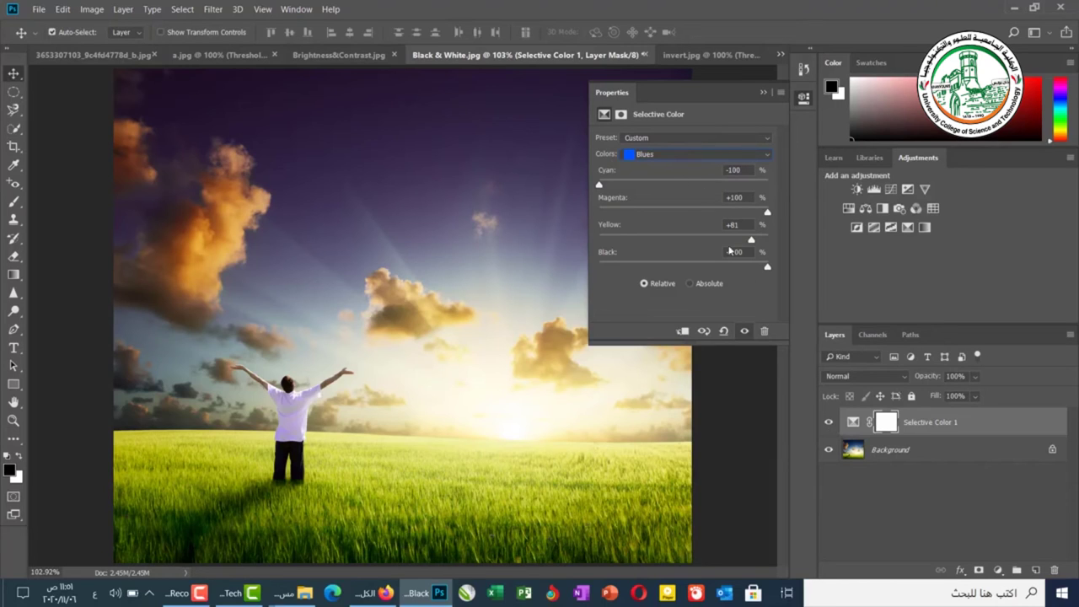
Compare the photo with and without the Selective Color 1 adjustment by toggling the layer's visibility twice.
{"action": "left_click", "coordinate": [829, 424]}
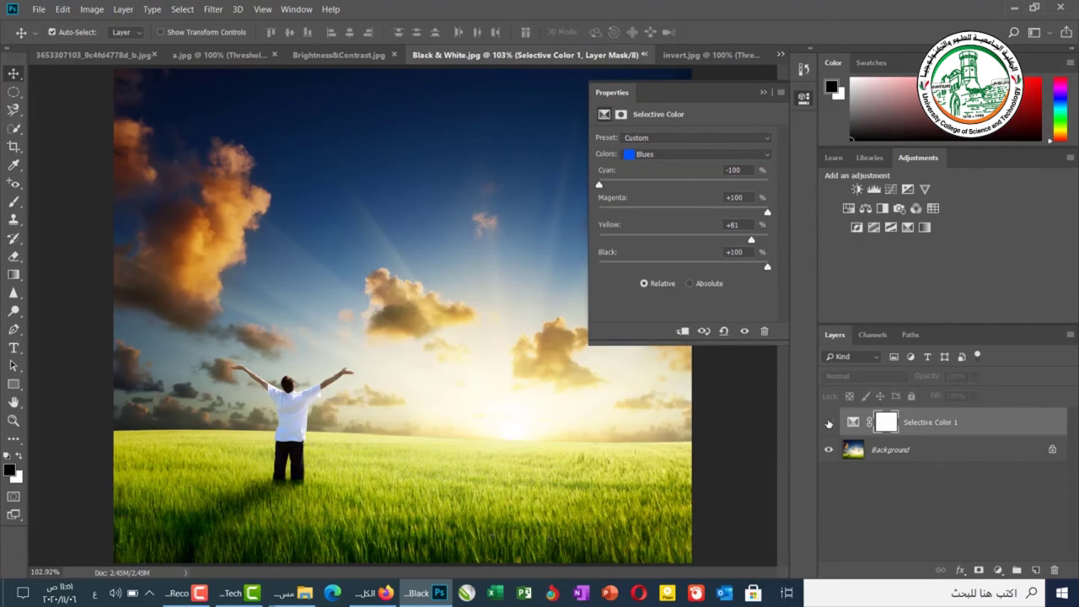
{"action": "left_click", "coordinate": [828, 423]}
{"action": "left_click", "coordinate": [829, 424]}
{"action": "left_click", "coordinate": [829, 424]}
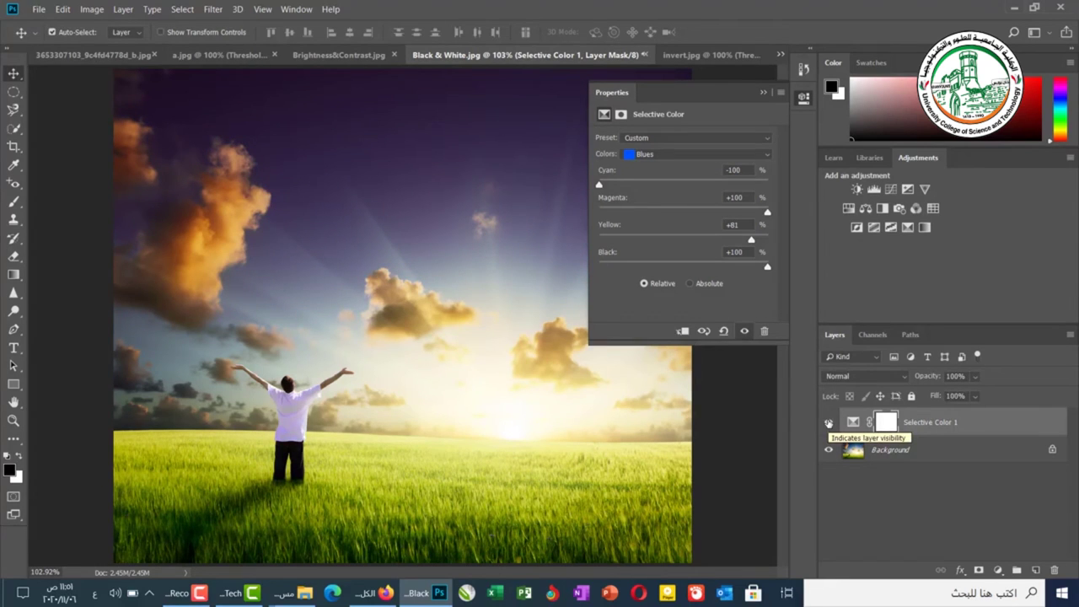
Switch the Selective Color method between Relative and Absolute to compare them, leaving it on Absolute.
{"action": "left_click", "coordinate": [689, 283]}
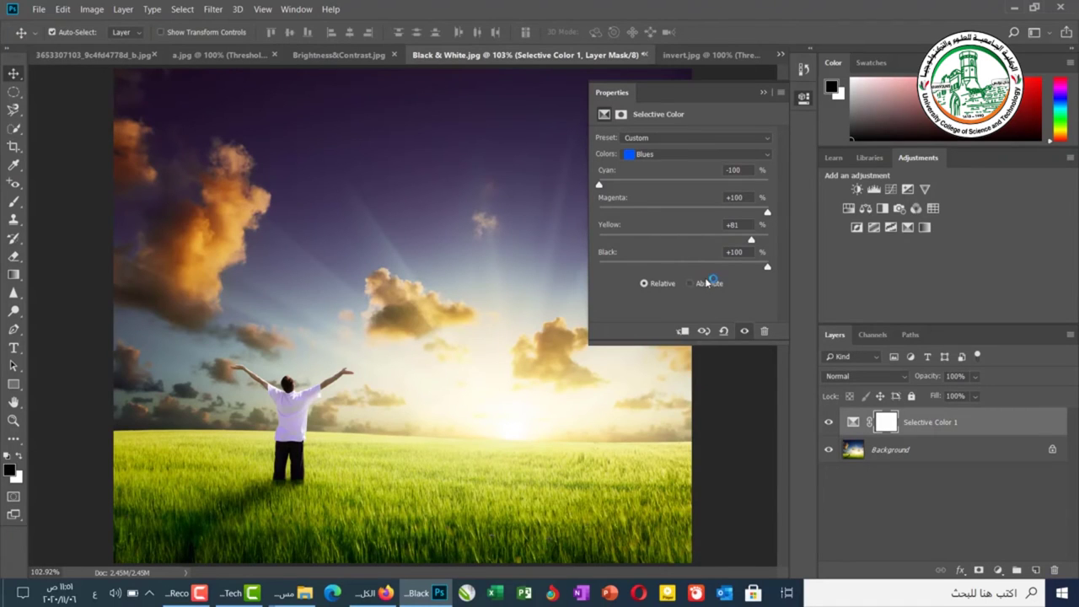
{"action": "left_click", "coordinate": [666, 285]}
{"action": "left_click", "coordinate": [698, 285]}
{"action": "left_click", "coordinate": [706, 287]}
Set the Whites' Cyan, Magenta and Yellow to +100%, raise Black to the maximum and switch the method back to Relative.
{"action": "left_click", "coordinate": [671, 155]}
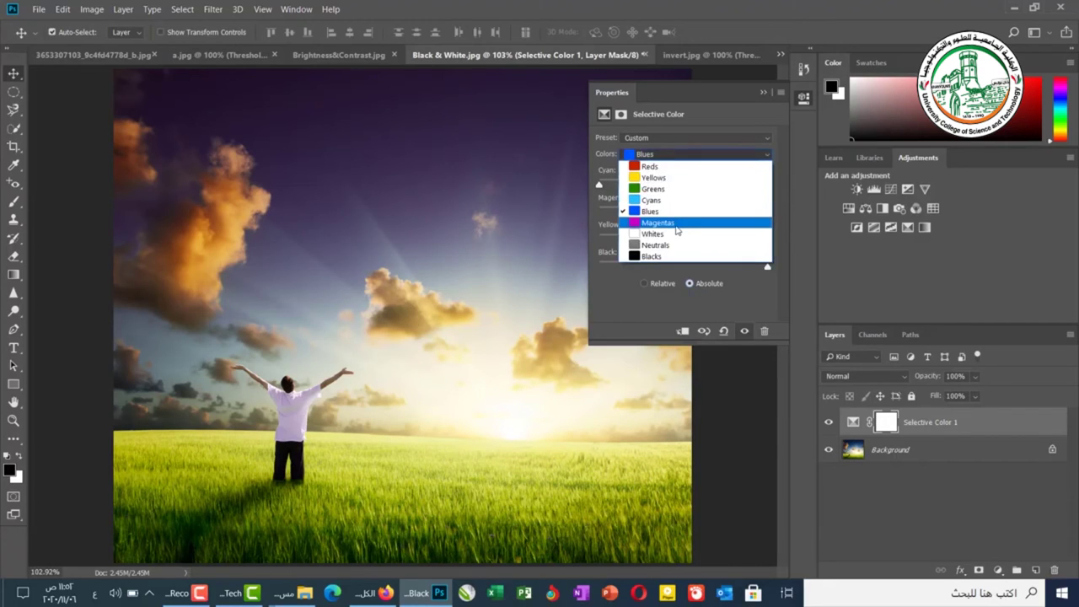
{"action": "left_click", "coordinate": [666, 234]}
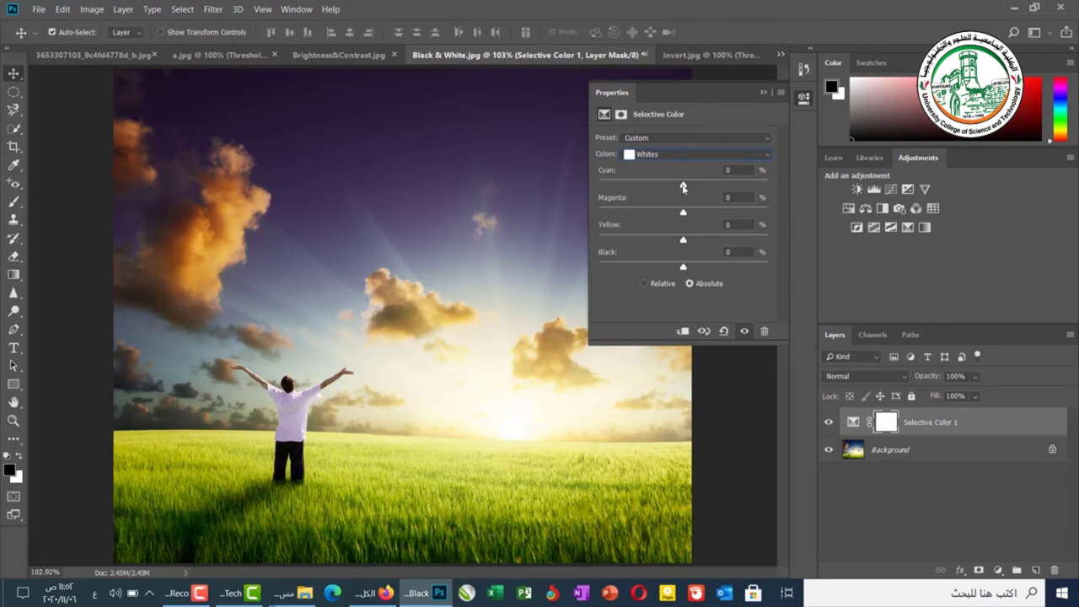
{"action": "left_click_drag", "start_coordinate": [684, 187], "coordinate": [769, 190]}
{"action": "left_click_drag", "start_coordinate": [684, 213], "coordinate": [774, 215]}
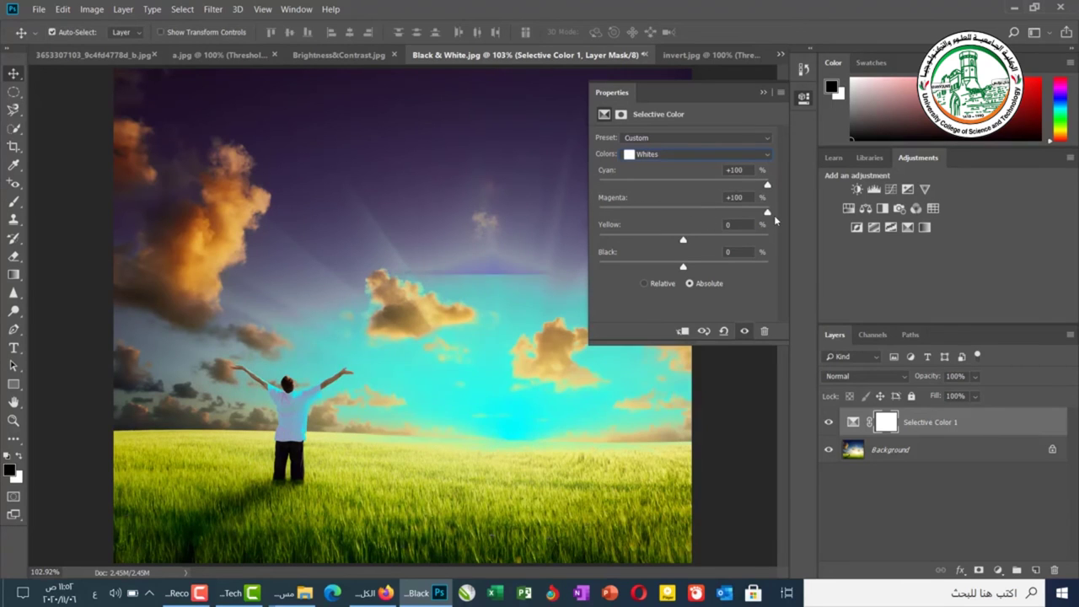
{"action": "left_click_drag", "start_coordinate": [683, 241], "coordinate": [787, 241]}
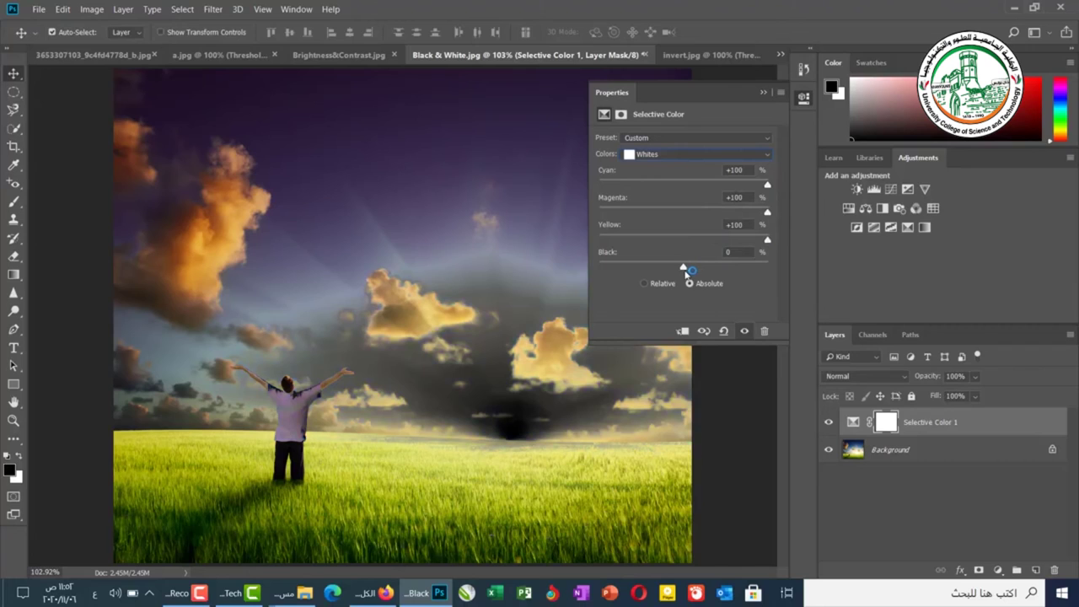
{"action": "left_click_drag", "start_coordinate": [688, 271], "coordinate": [777, 266]}
{"action": "left_click", "coordinate": [696, 286]}
{"action": "left_click", "coordinate": [644, 283]}
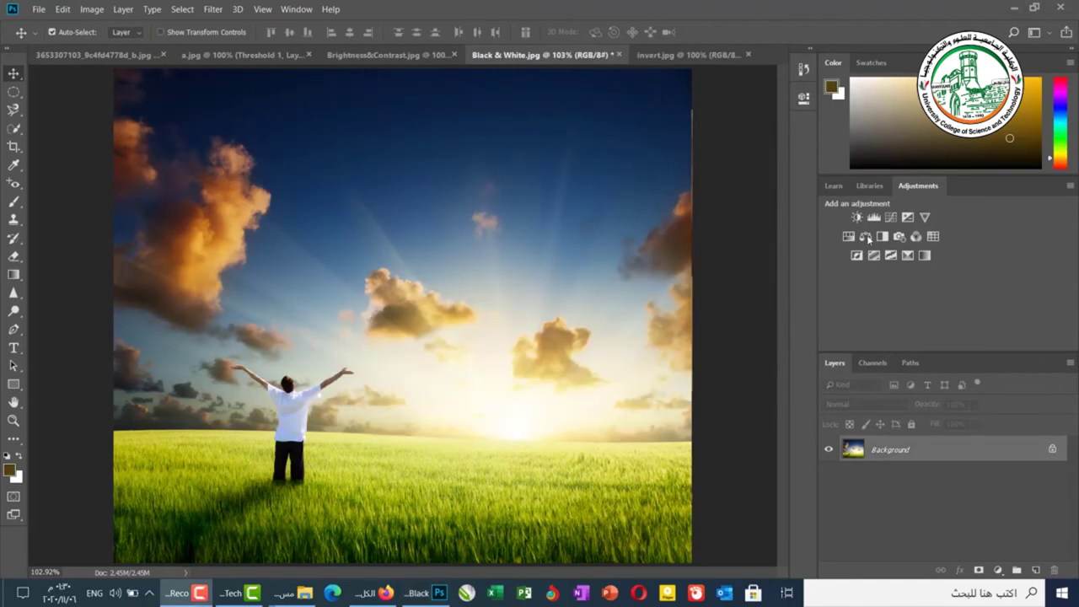
Add a Gradient Map adjustment layer above the Background and apply the Black, White gradient preset.
{"action": "left_click", "coordinate": [927, 257]}
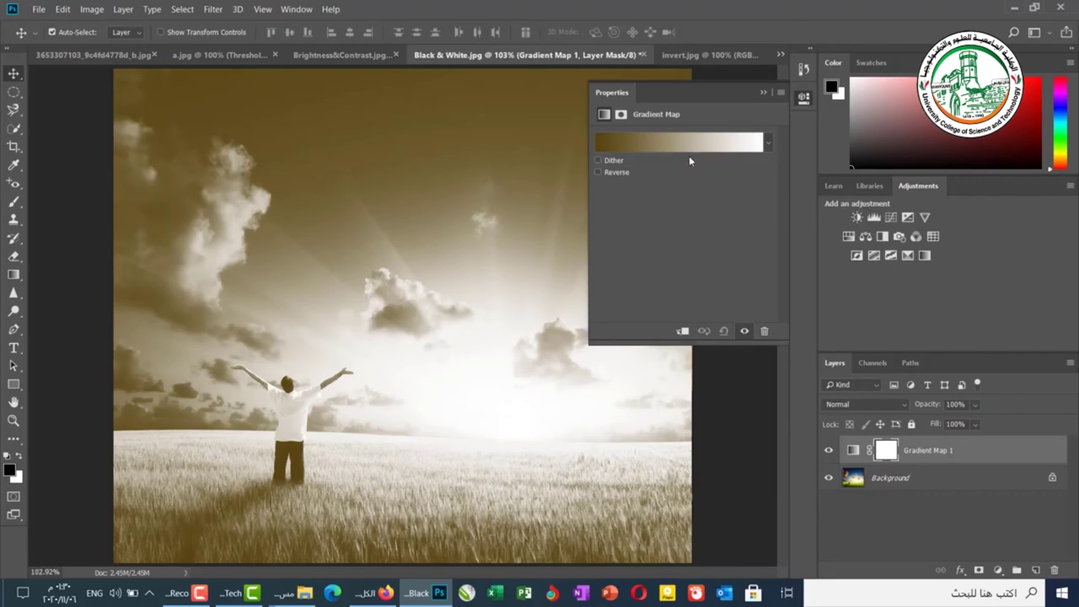
{"action": "left_click", "coordinate": [767, 146]}
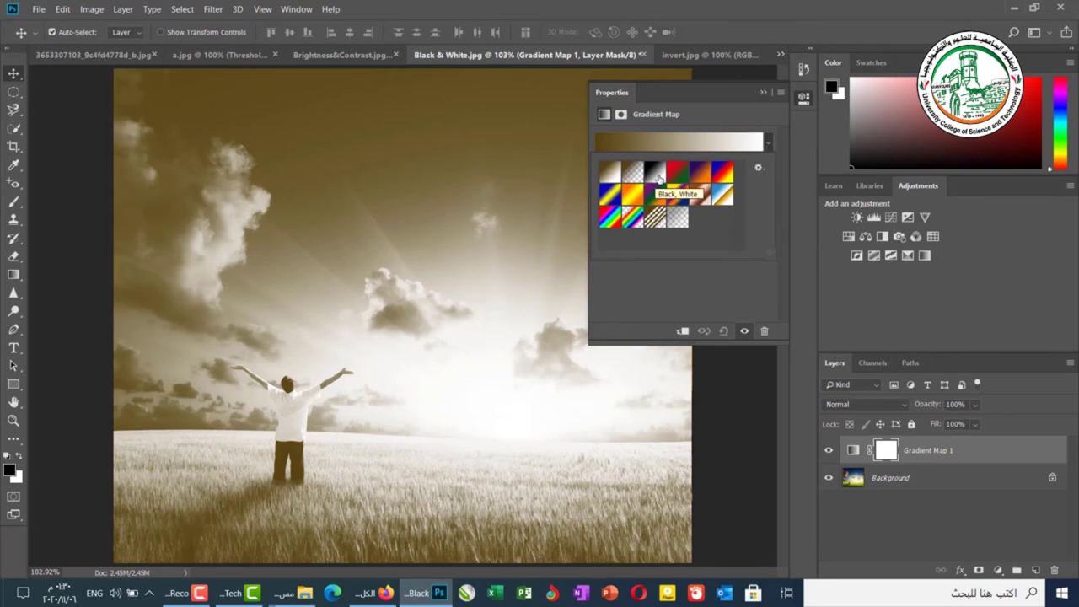
{"action": "left_click", "coordinate": [657, 174]}
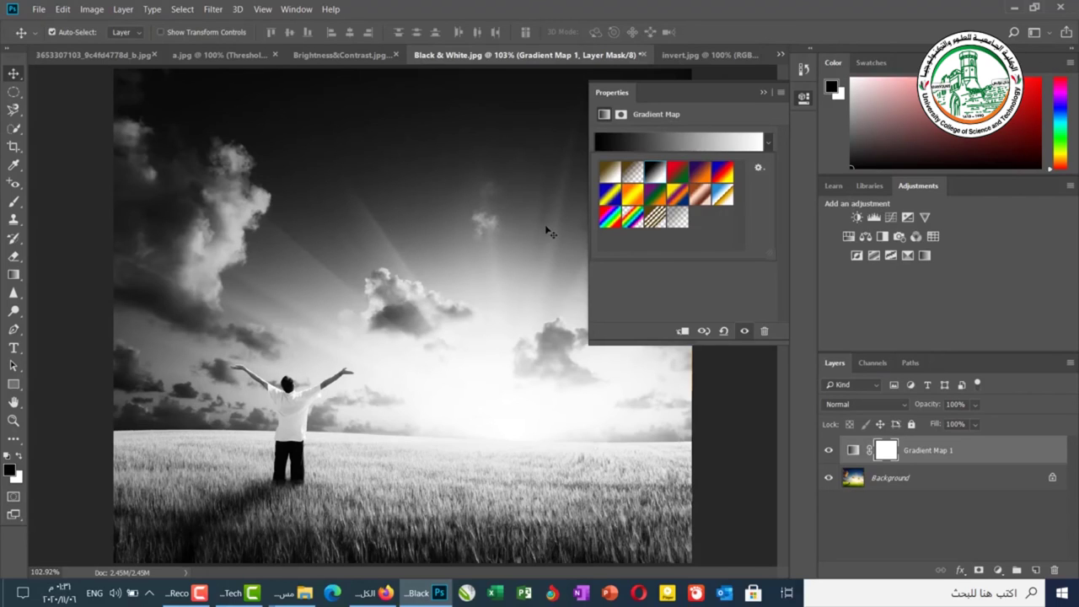
Edit the map's gradient: load the blue-red-yellow preset and move its colour stops to 10%, 44% and 94%.
{"action": "left_click", "coordinate": [704, 145]}
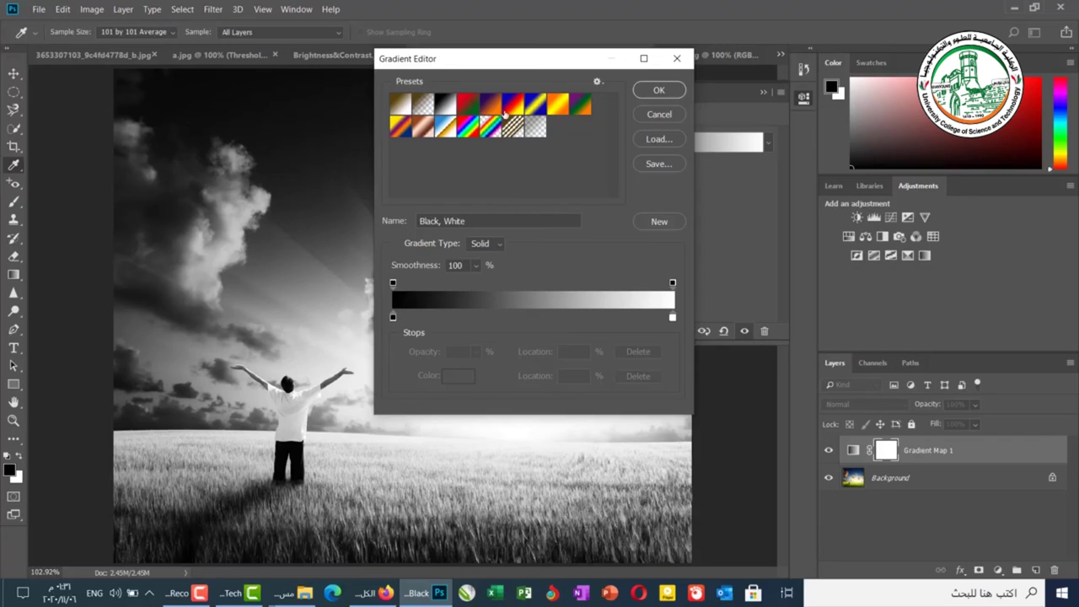
{"action": "left_click", "coordinate": [509, 107]}
{"action": "left_click_drag", "start_coordinate": [513, 63], "coordinate": [609, 47]}
{"action": "left_click_drag", "start_coordinate": [489, 302], "coordinate": [515, 308]}
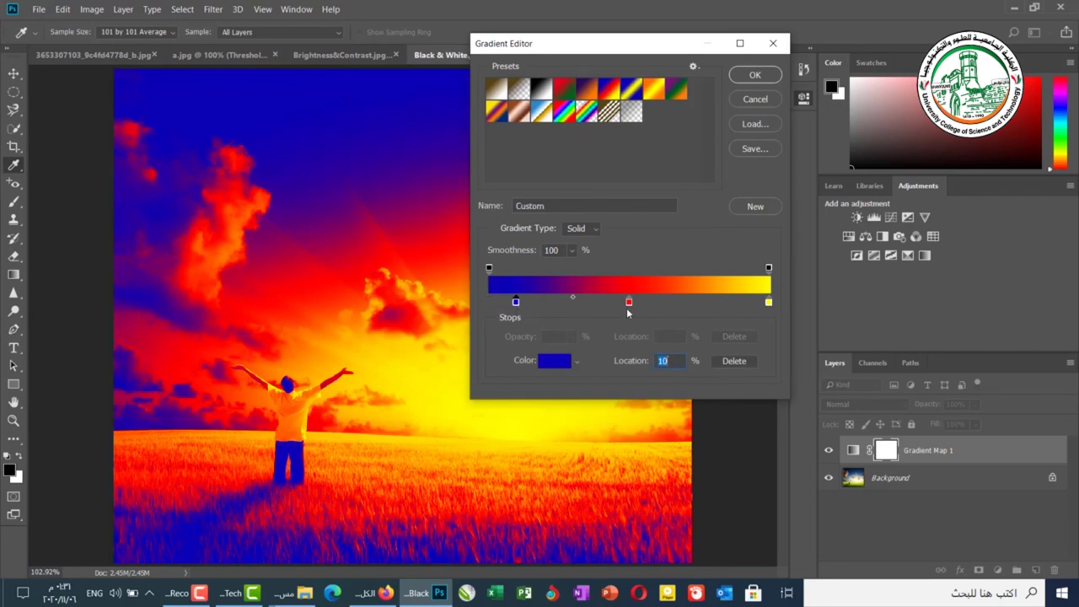
{"action": "left_click_drag", "start_coordinate": [630, 304], "coordinate": [611, 306]}
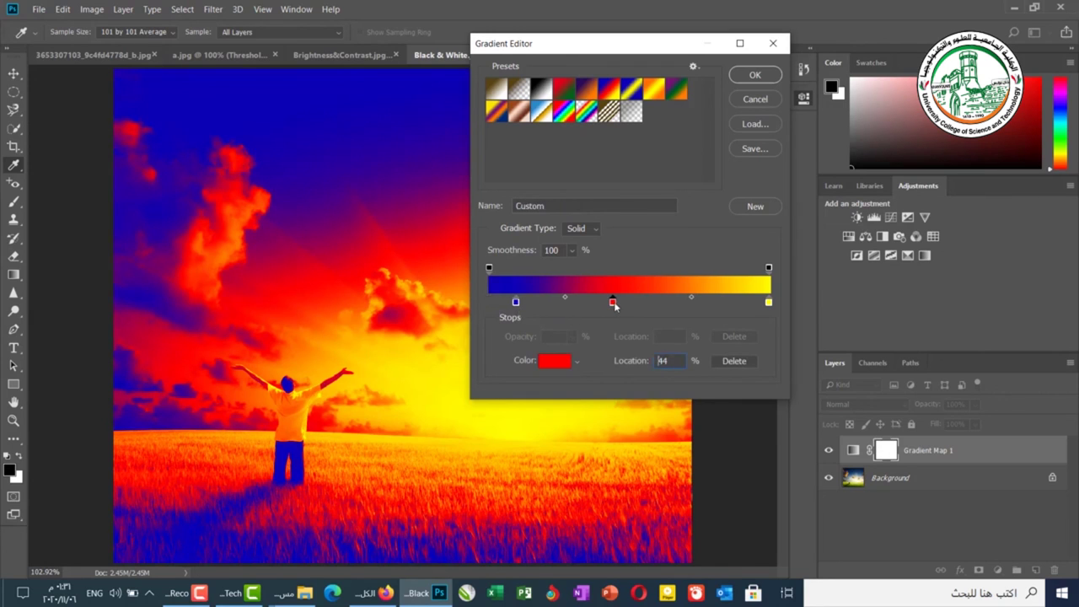
{"action": "left_click_drag", "start_coordinate": [769, 303], "coordinate": [756, 310]}
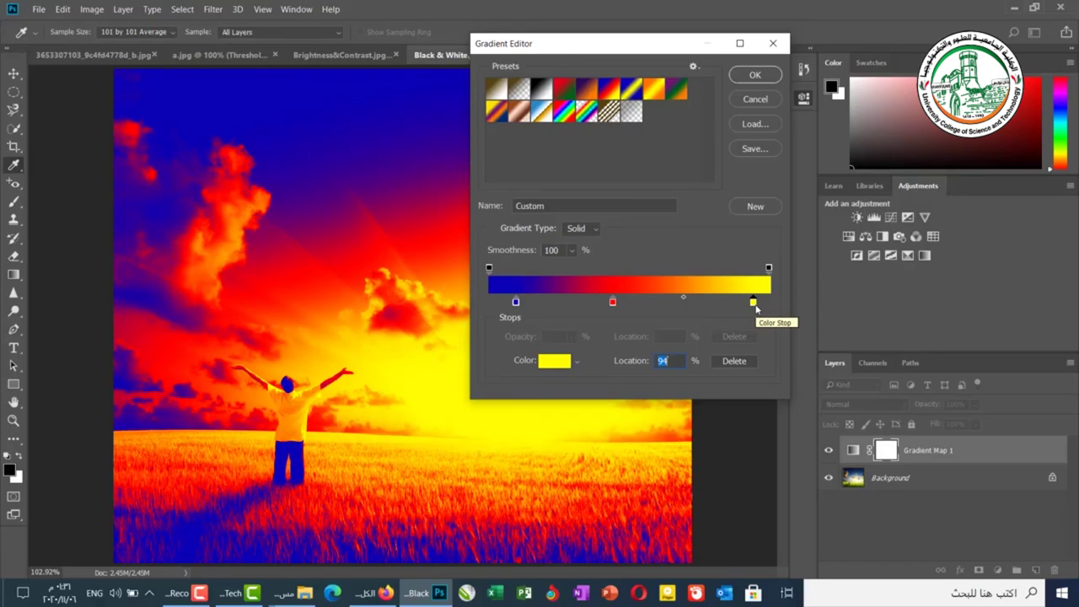
Change the yellow colour stop at 94% to white (ffffff).
{"action": "double_click", "coordinate": [754, 304]}
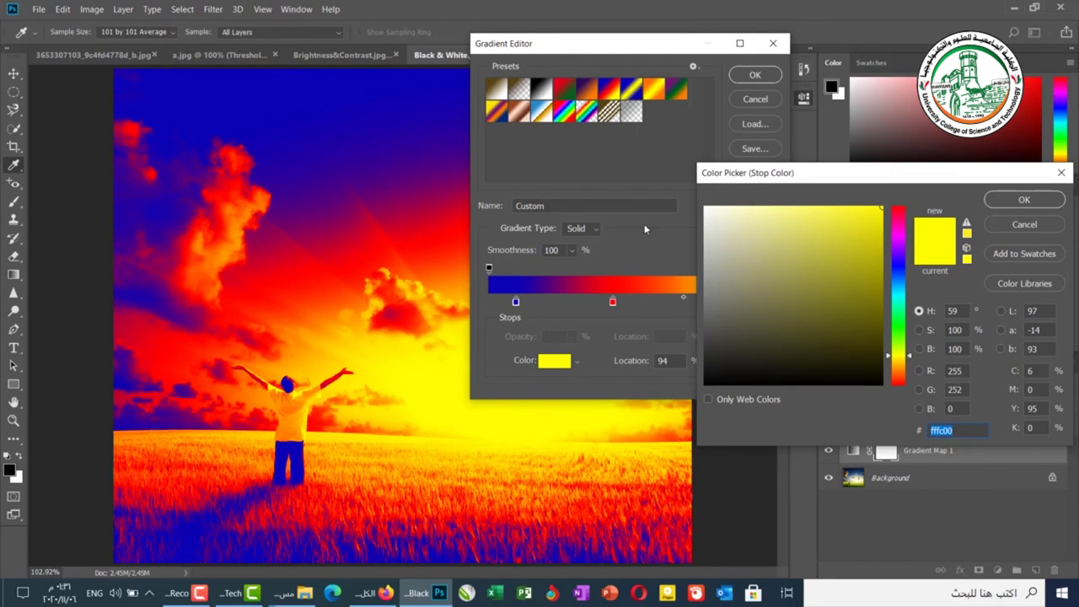
{"action": "left_click_drag", "start_coordinate": [802, 226], "coordinate": [698, 200]}
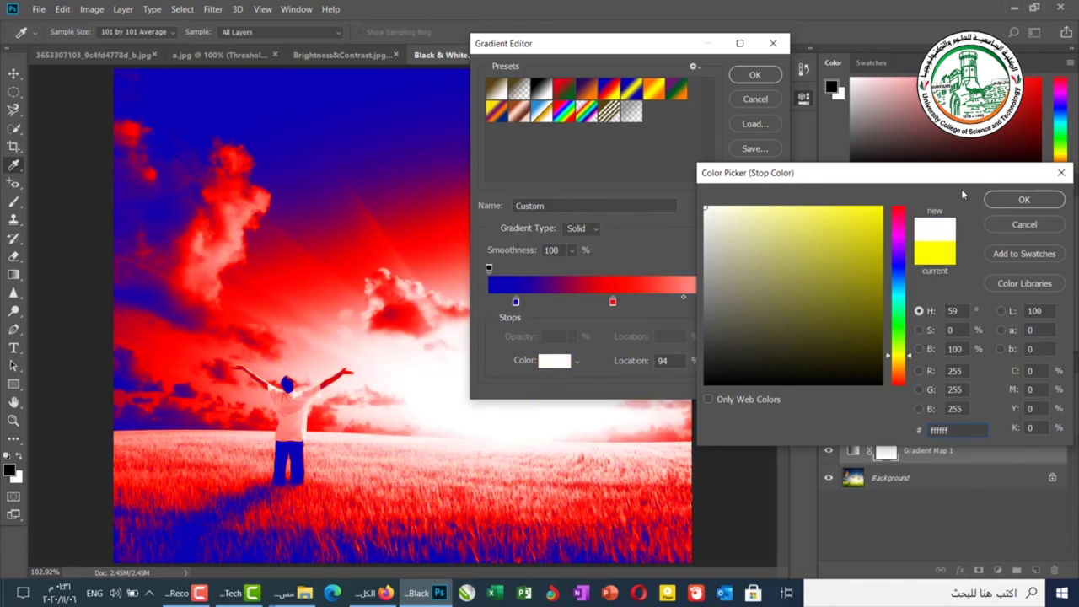
{"action": "left_click", "coordinate": [1024, 199]}
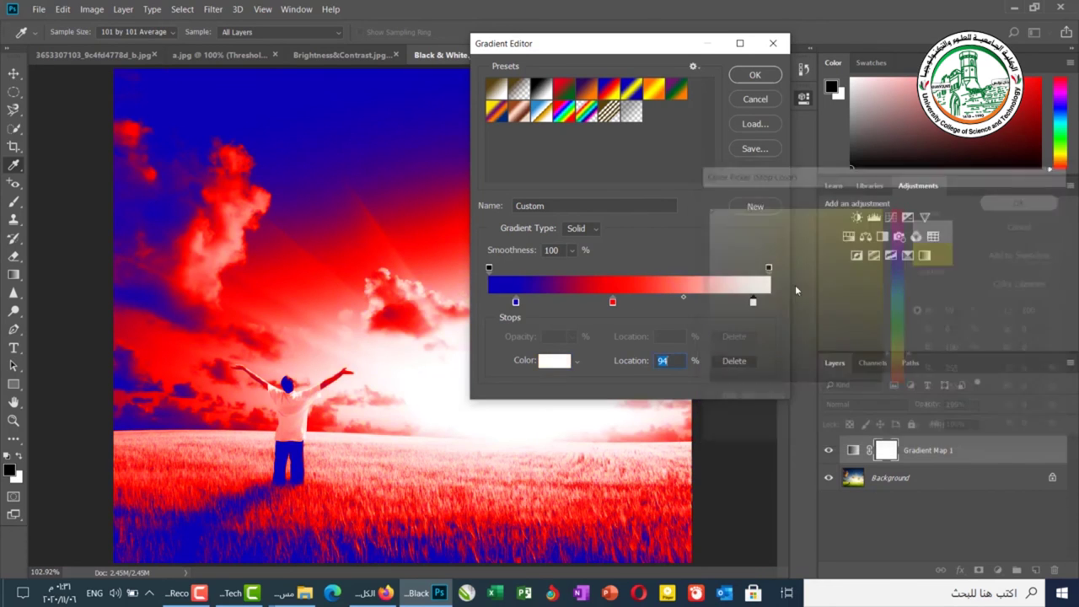
Change the red colour stop at 44% to yellow-green (e4ff00).
{"action": "double_click", "coordinate": [612, 300]}
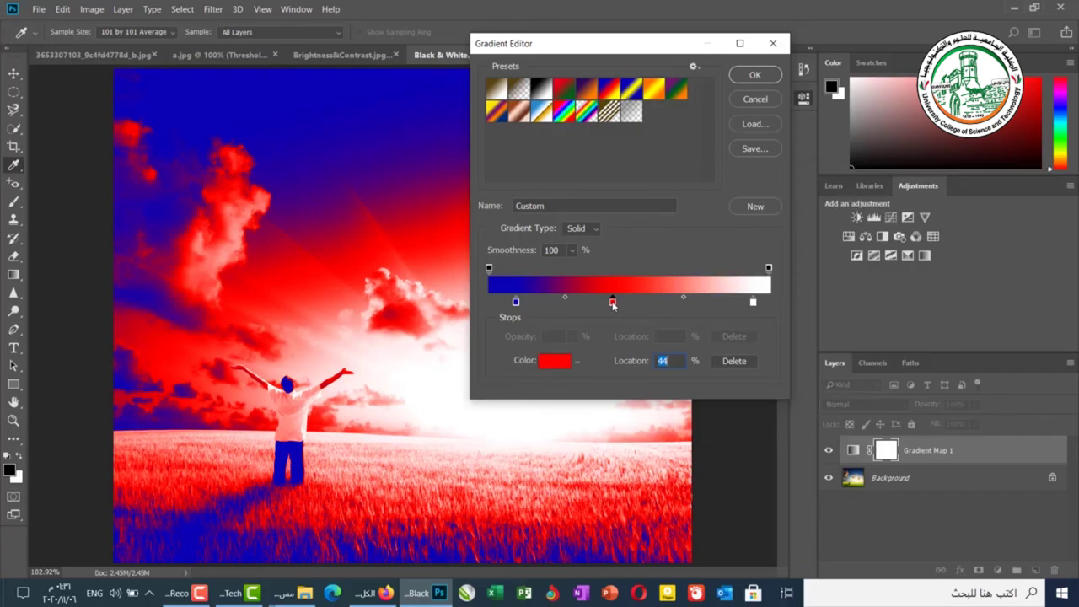
{"action": "left_click", "coordinate": [898, 352]}
{"action": "left_click", "coordinate": [840, 273]}
{"action": "left_click_drag", "start_coordinate": [840, 272], "coordinate": [881, 207]}
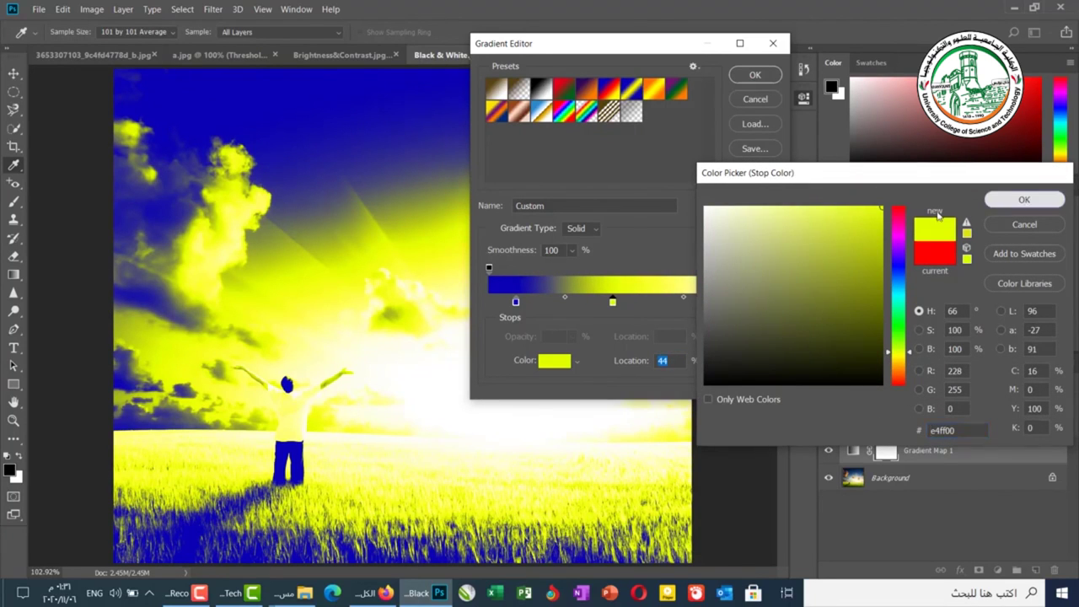
{"action": "left_click", "coordinate": [1024, 200]}
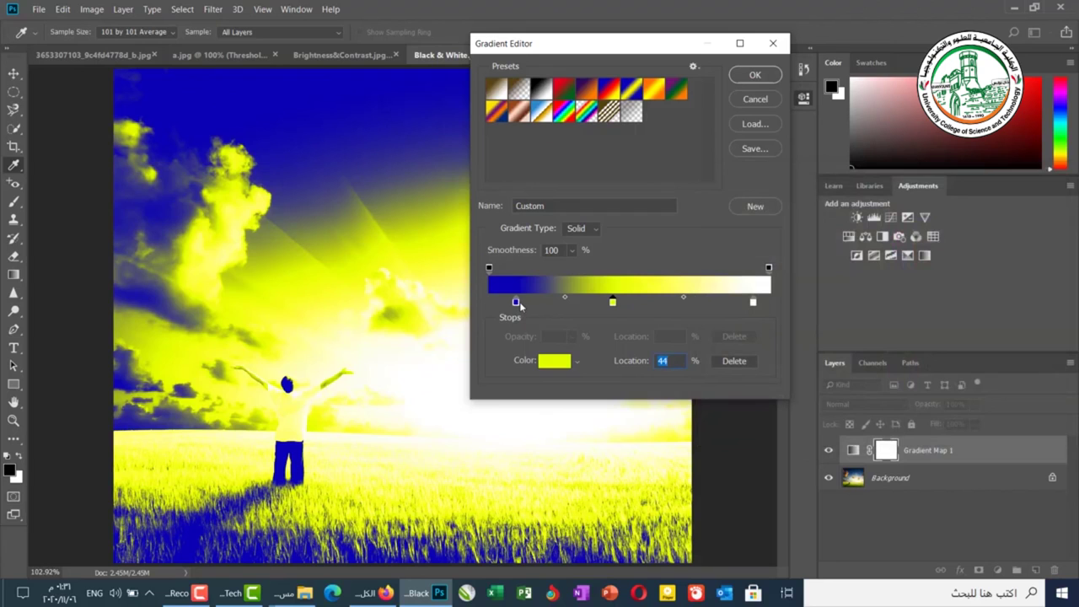
Recolour the blue stop bright red and move it to 0%, then move the white stop to 100%.
{"action": "double_click", "coordinate": [515, 302]}
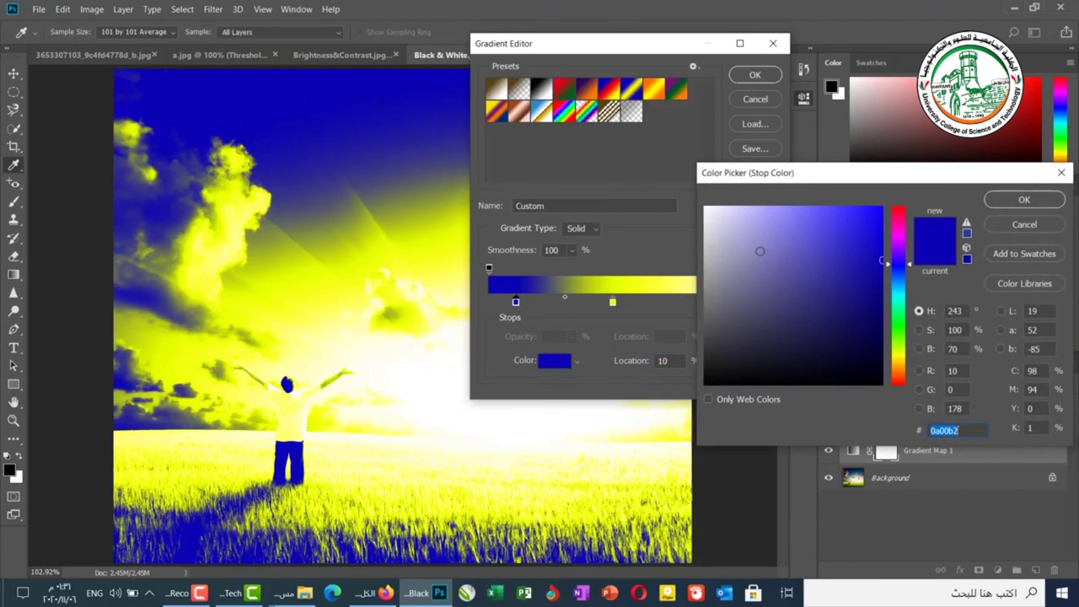
{"action": "left_click", "coordinate": [899, 214]}
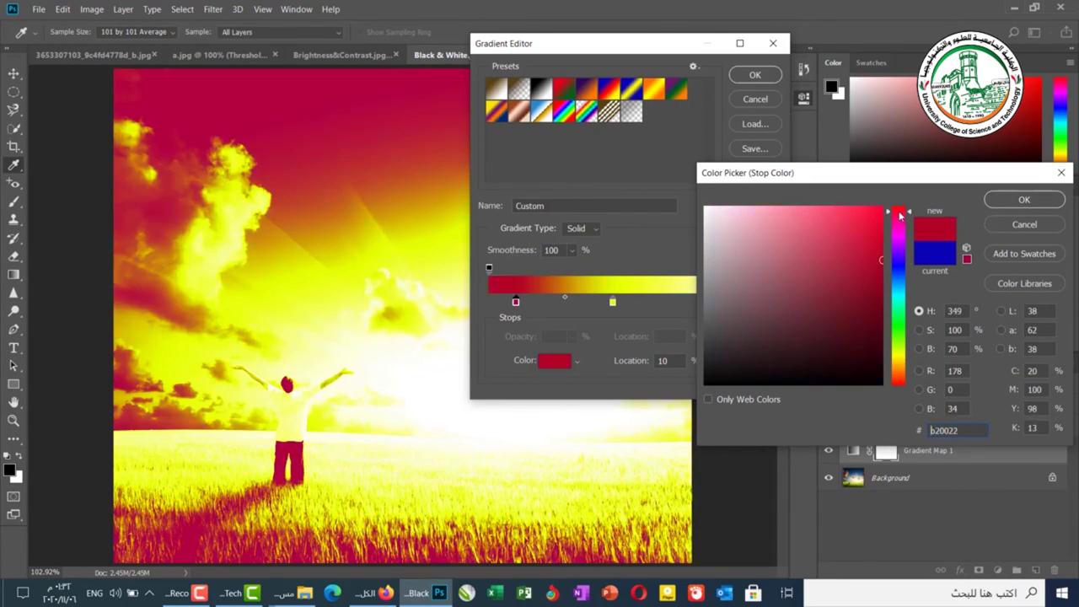
{"action": "left_click", "coordinate": [1024, 200]}
{"action": "left_click_drag", "start_coordinate": [515, 301], "coordinate": [489, 302]}
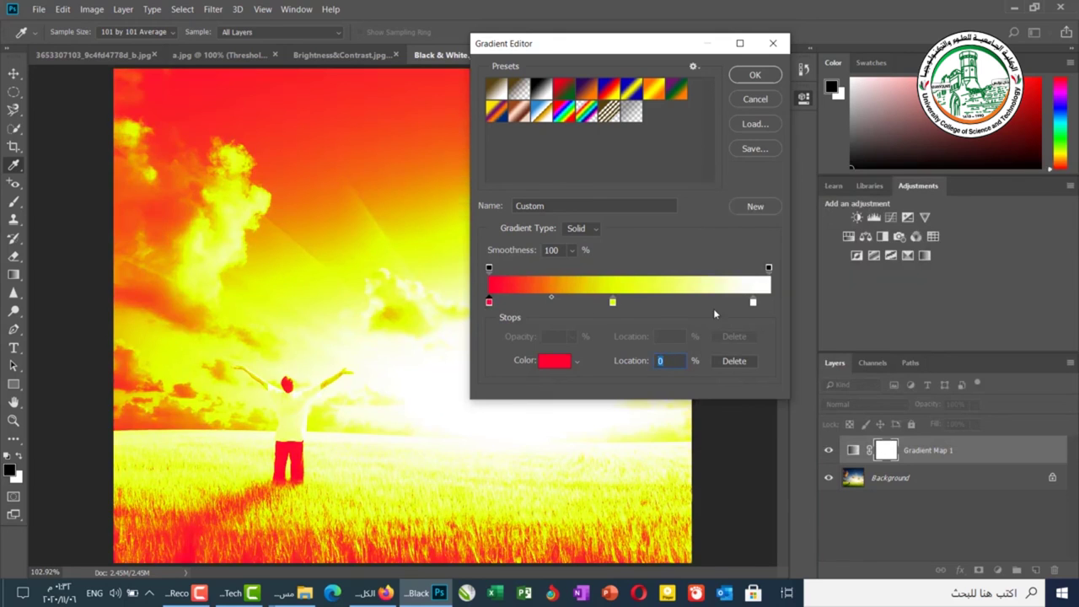
{"action": "left_click_drag", "start_coordinate": [755, 302], "coordinate": [768, 302]}
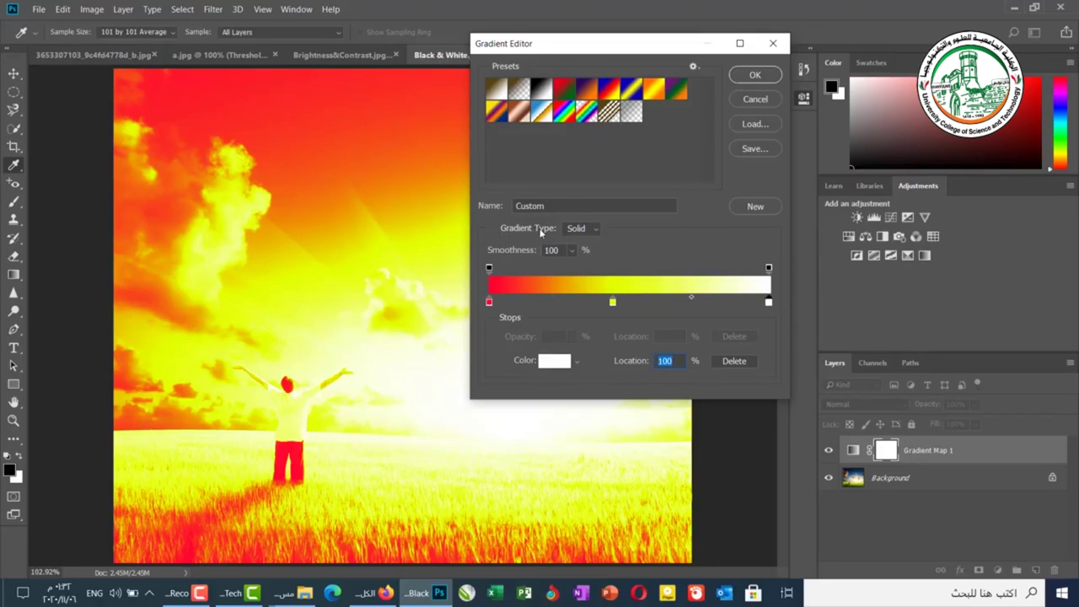
Try the Noise gradient type, return to Solid and discard all the gradient edits.
{"action": "left_click", "coordinate": [579, 230]}
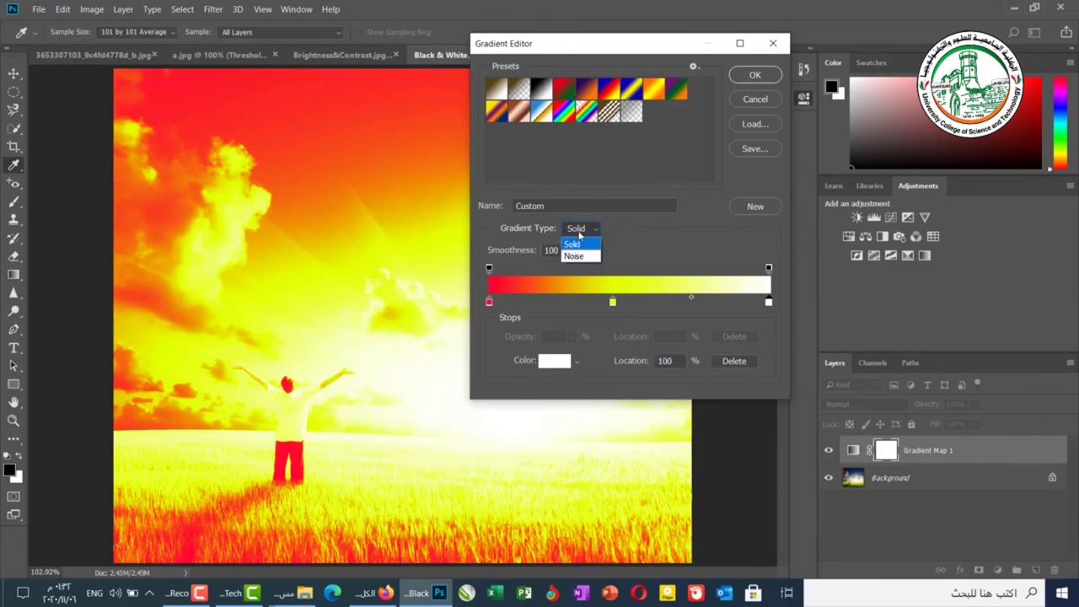
{"action": "left_click", "coordinate": [579, 253]}
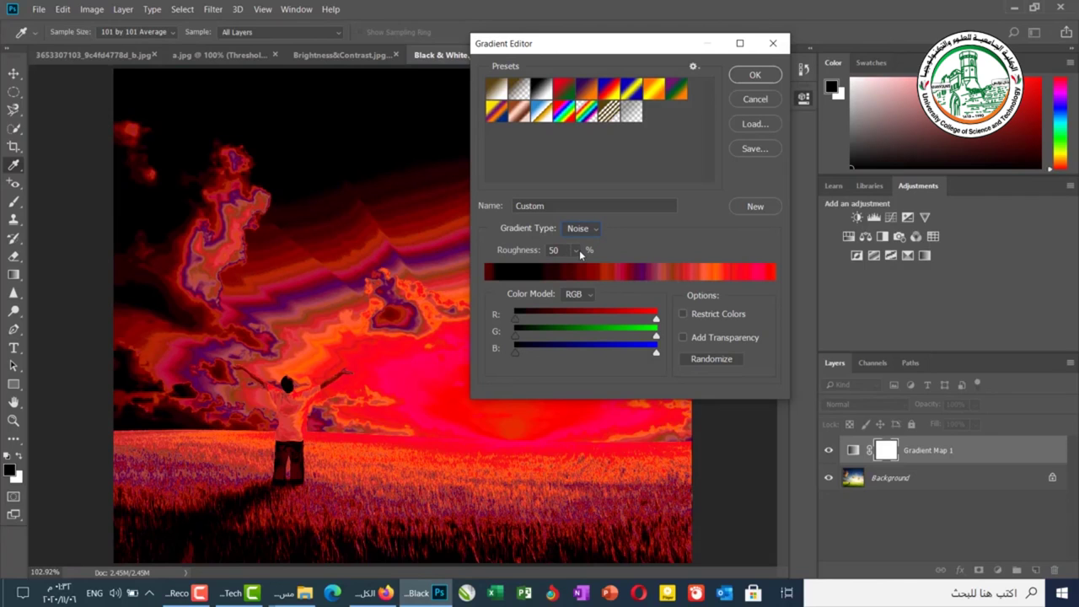
{"action": "left_click", "coordinate": [594, 229]}
{"action": "left_click", "coordinate": [582, 242]}
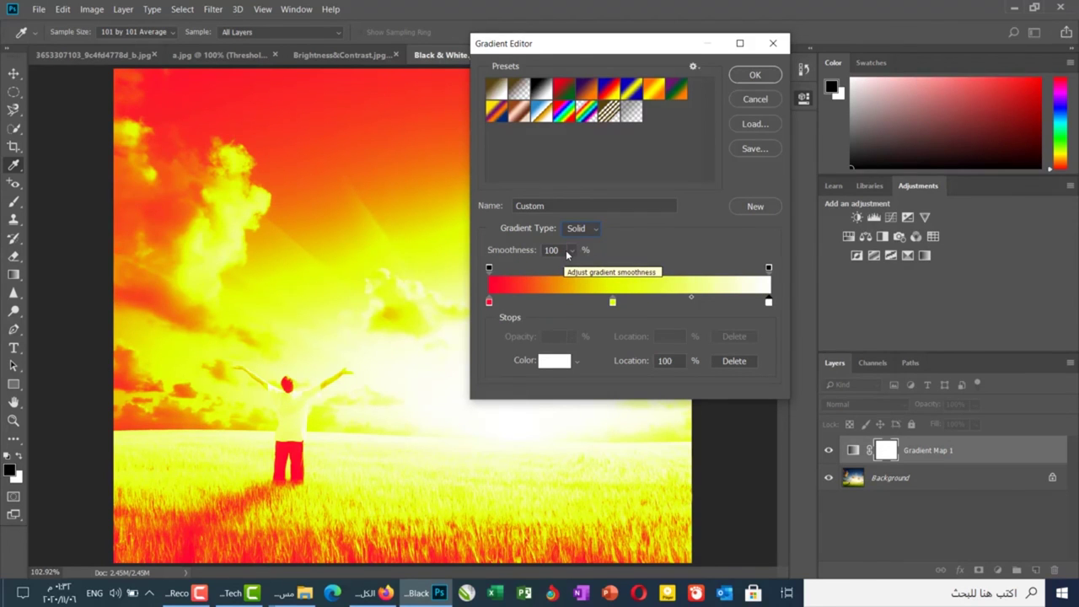
{"action": "left_click", "coordinate": [748, 101]}
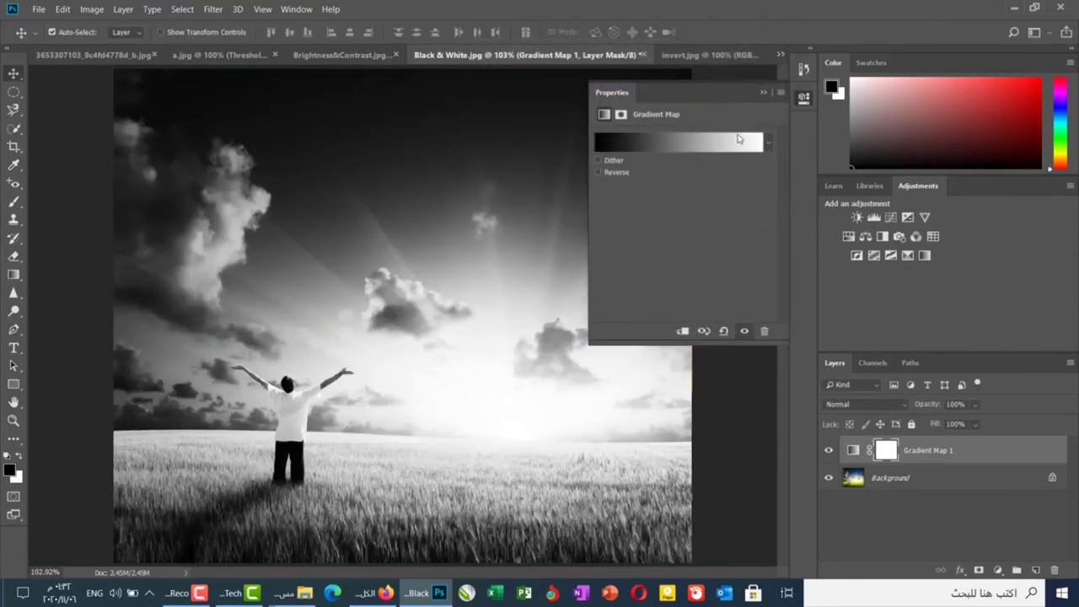
Toggle the Gradient Map's Reverse option to compare both directions, leaving the gradient reversed.
{"action": "left_click", "coordinate": [615, 173]}
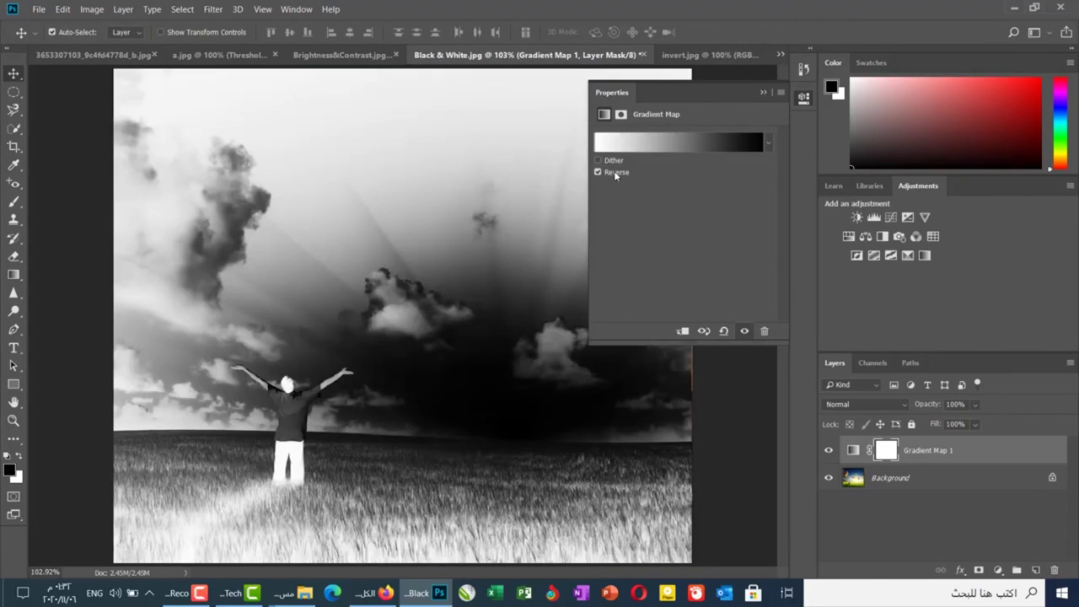
{"action": "left_click", "coordinate": [614, 172]}
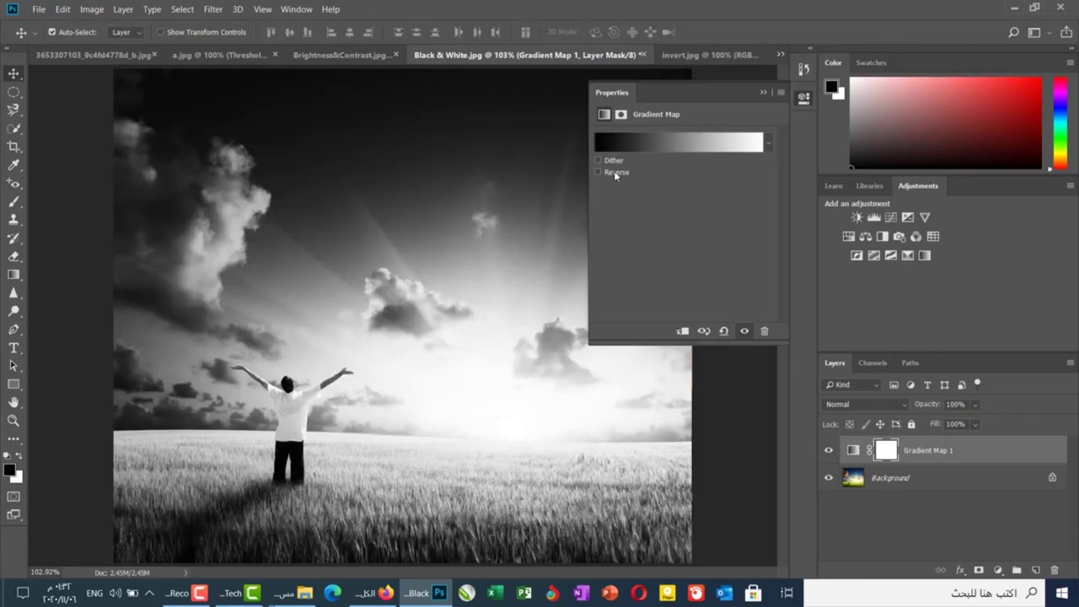
{"action": "left_click", "coordinate": [613, 172]}
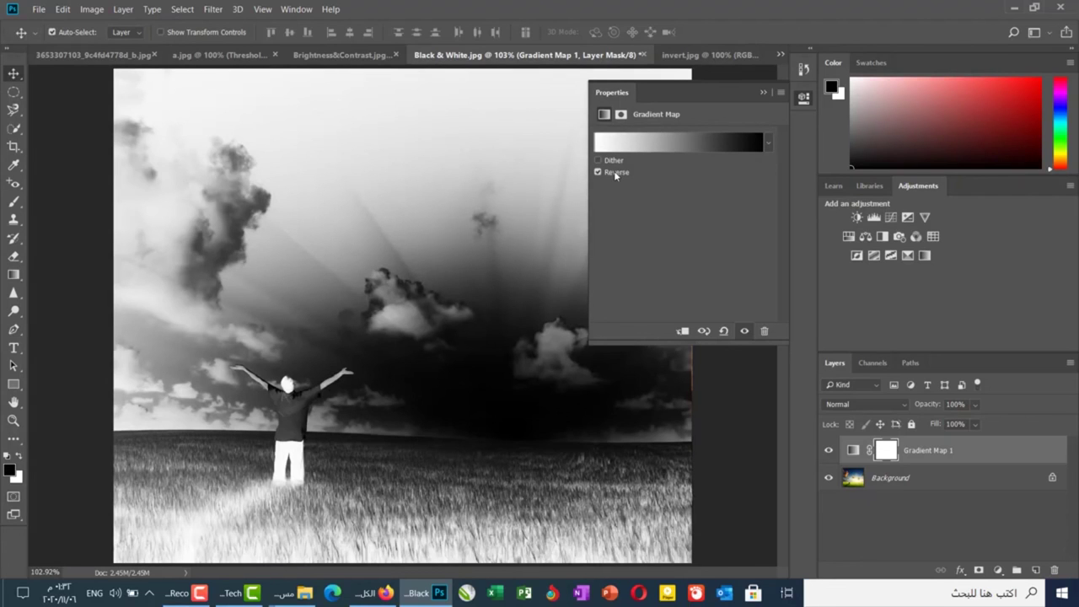